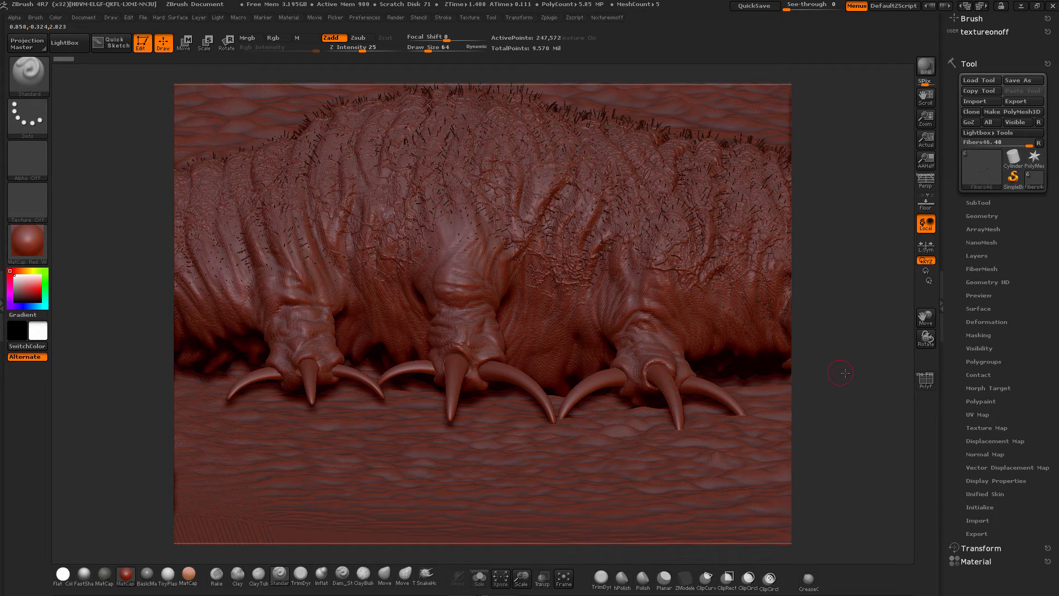
Make the textured ground plane PM3D_Plane3D the active subtool and lower it to subdivision level 1
mouse_move(852, 372)
left_mouse_down()
mouse_move(839, 367)
mouse_move(866, 369)
left_mouse_up()
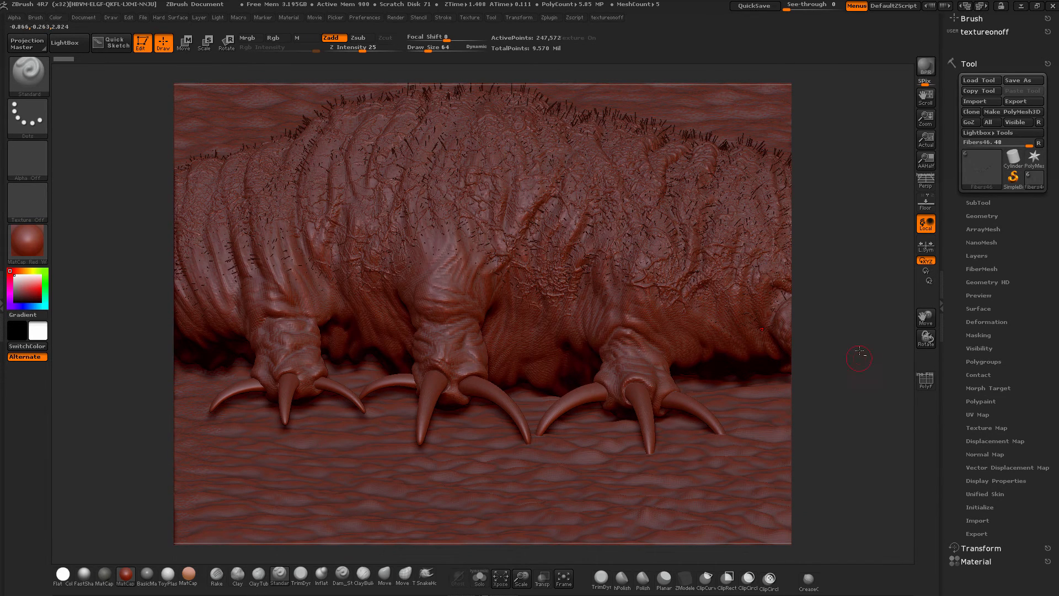
left_click_drag(847, 347, 827, 438, "alt")
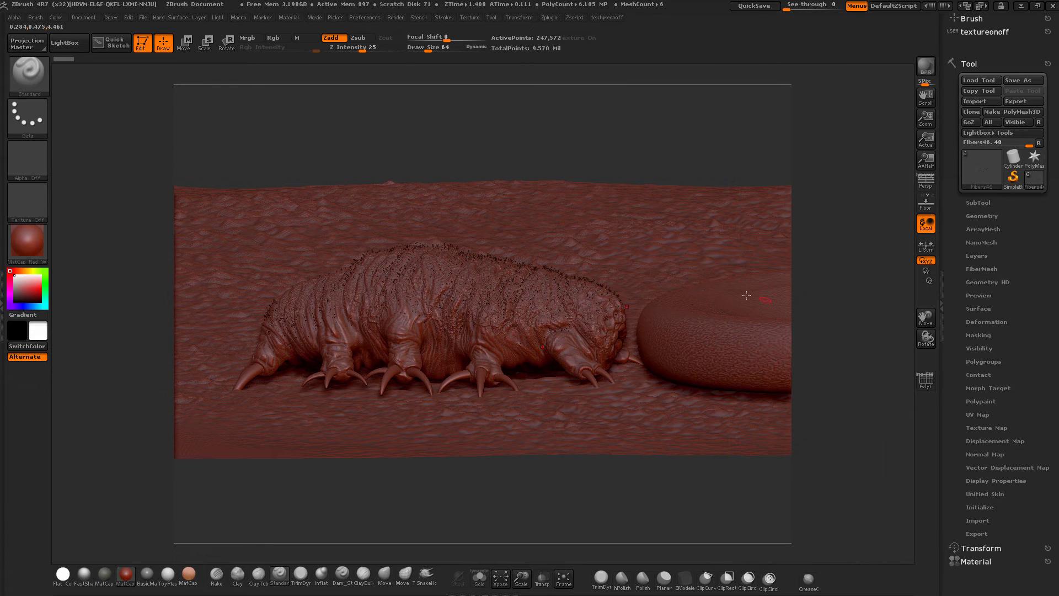
left_click_drag(886, 320, 687, 257, "alt")
left_click_drag(723, 371, 770, 381)
left_click_drag(678, 321, 770, 335)
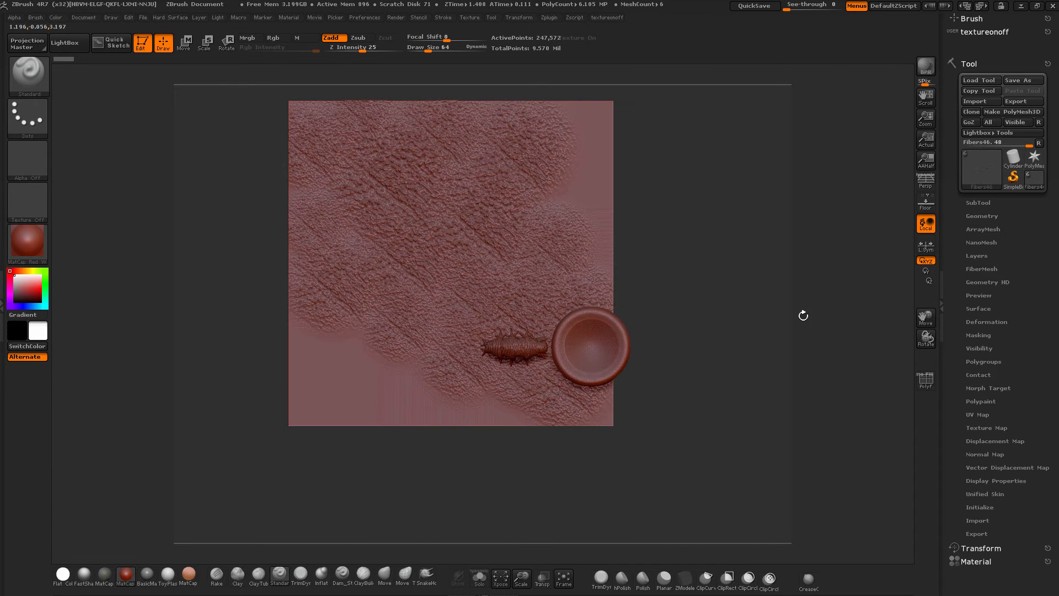
left_click(975, 215)
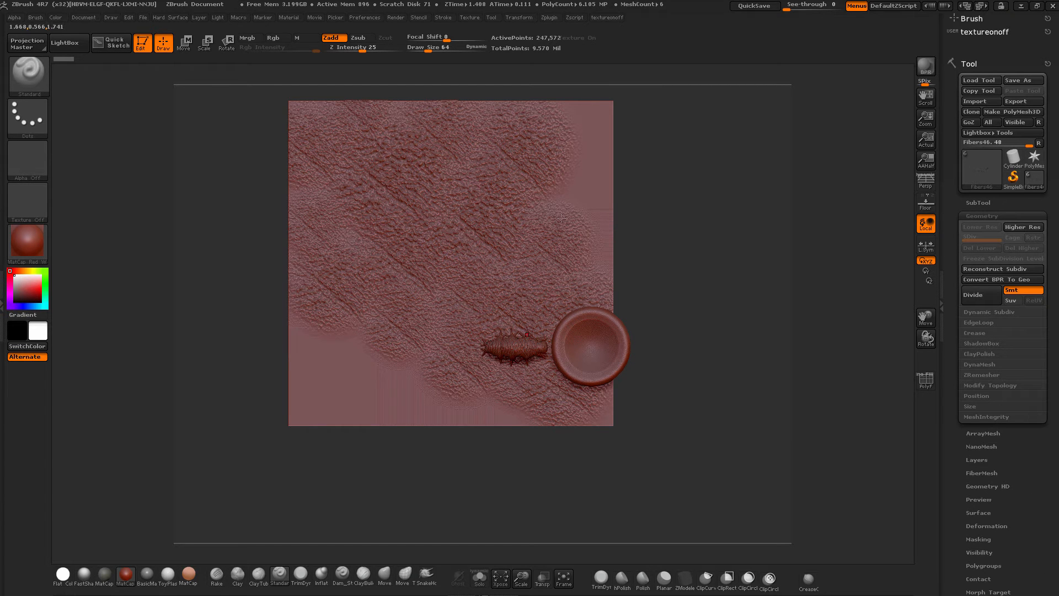
left_click(366, 227, "alt")
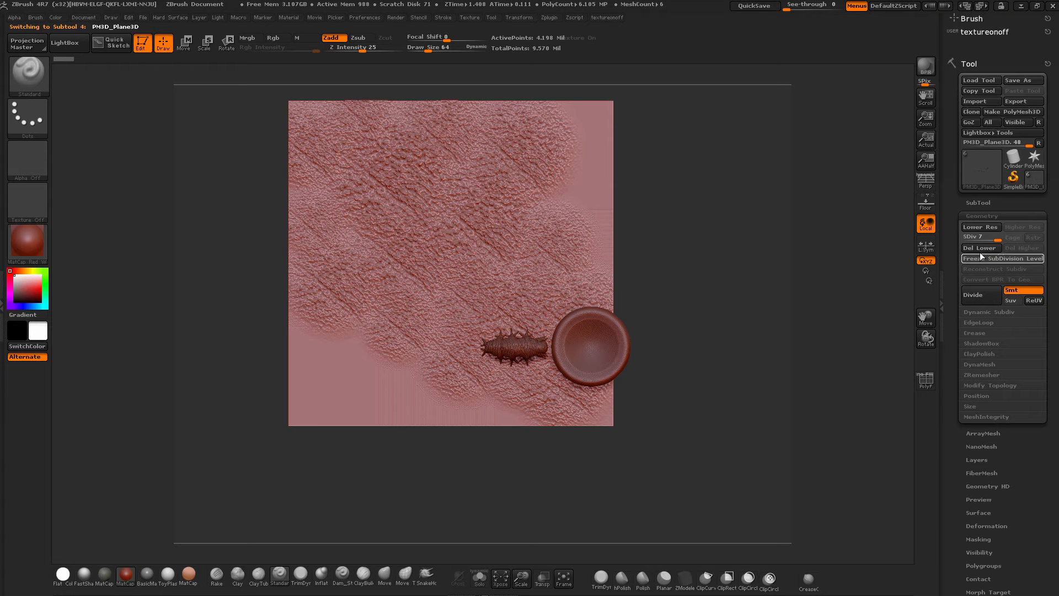
left_click(977, 203)
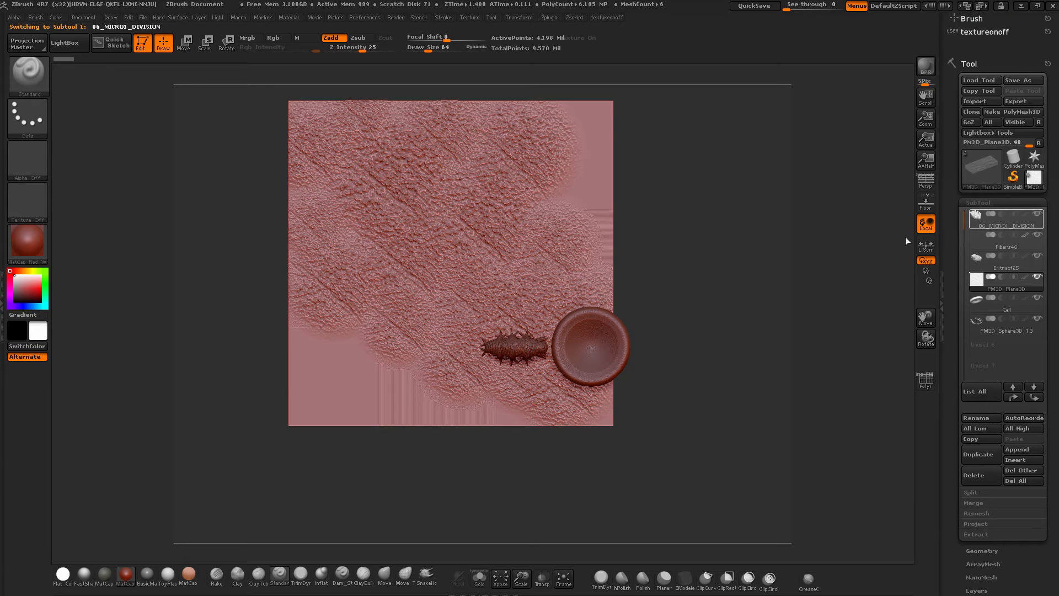
left_click(978, 215)
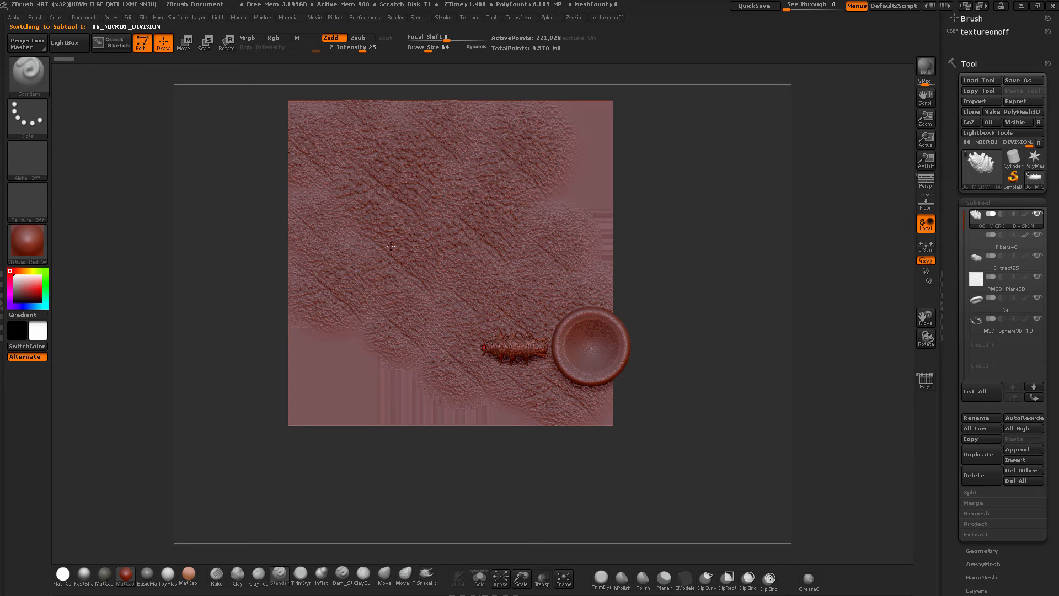
left_click(377, 265, "alt")
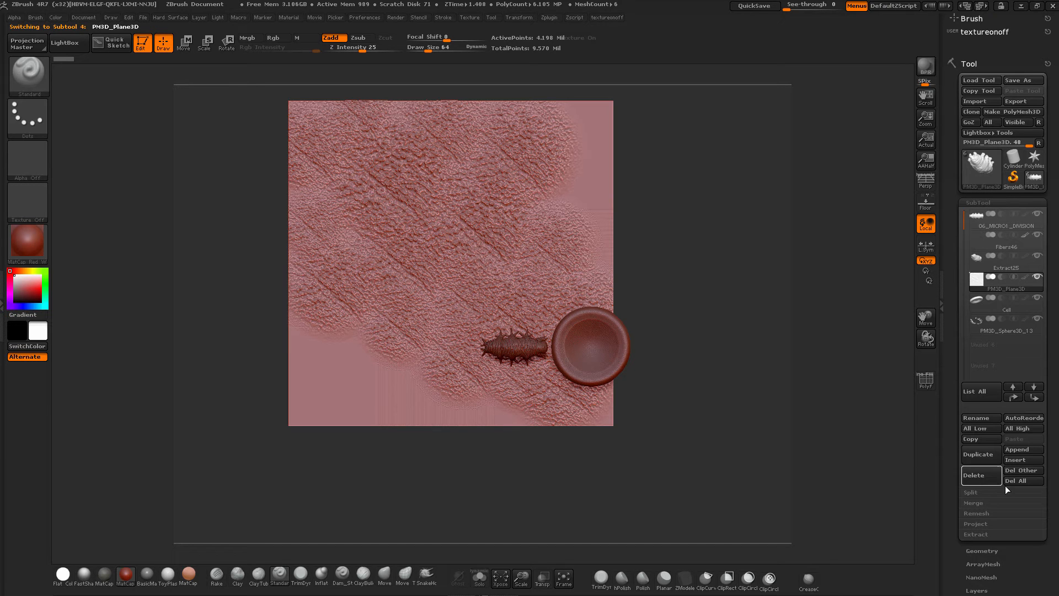
left_click(984, 551)
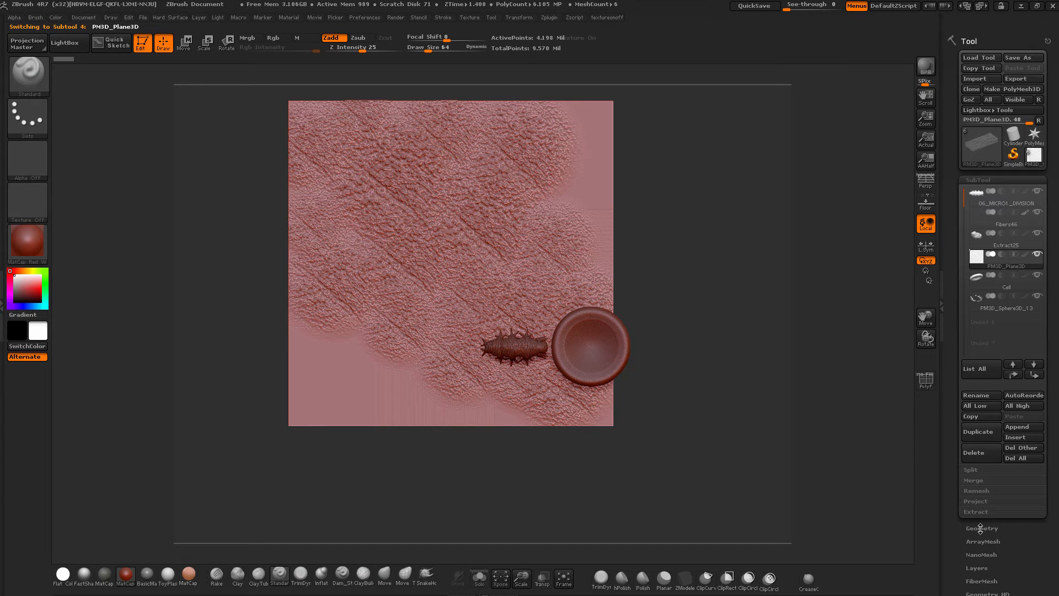
left_click(965, 218)
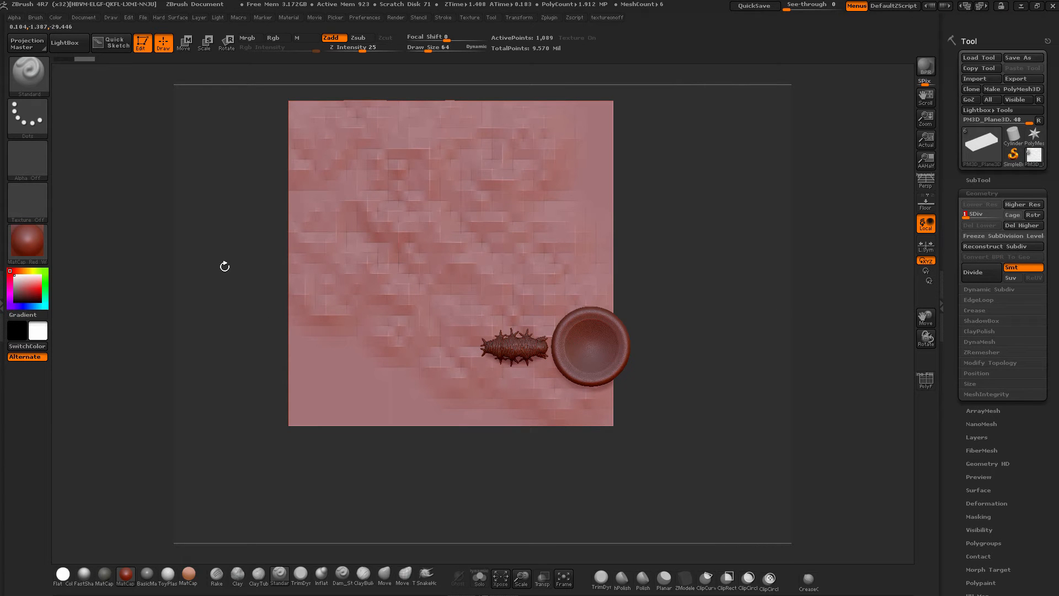
Set the masking brush's stroke type to DragRect
left_click(28, 118, "ctrl")
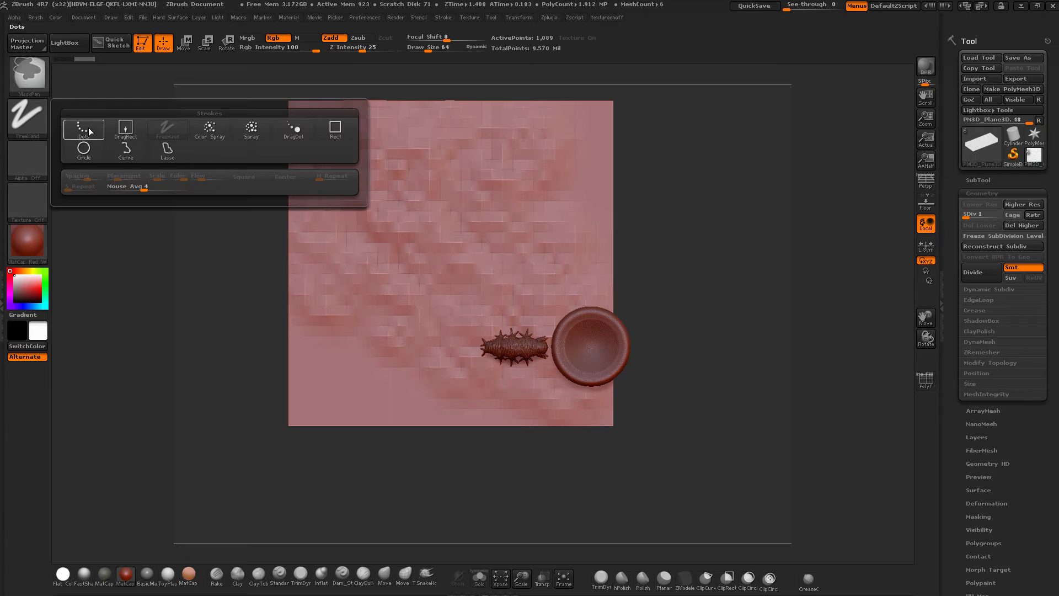
left_click(125, 131, "ctrl")
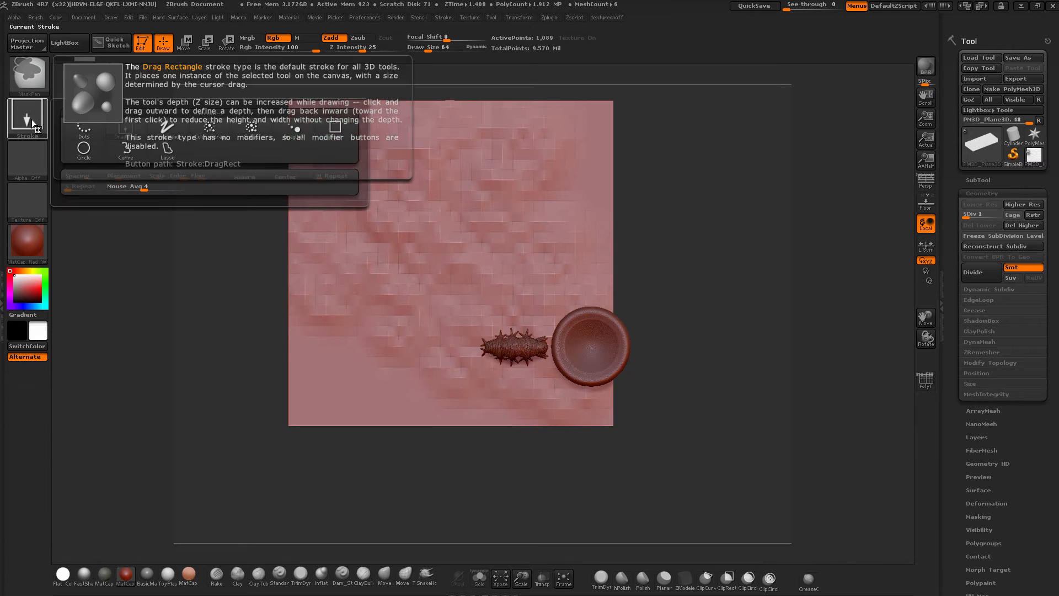
left_click_drag(246, 208, 697, 513, "ctrl")
left_click_drag(255, 251, 731, 500, "ctrl")
left_click(729, 372, "ctrl")
left_click_drag(237, 287, 243, 310, "ctrl")
left_click_drag(244, 267, 721, 491, "ctrl")
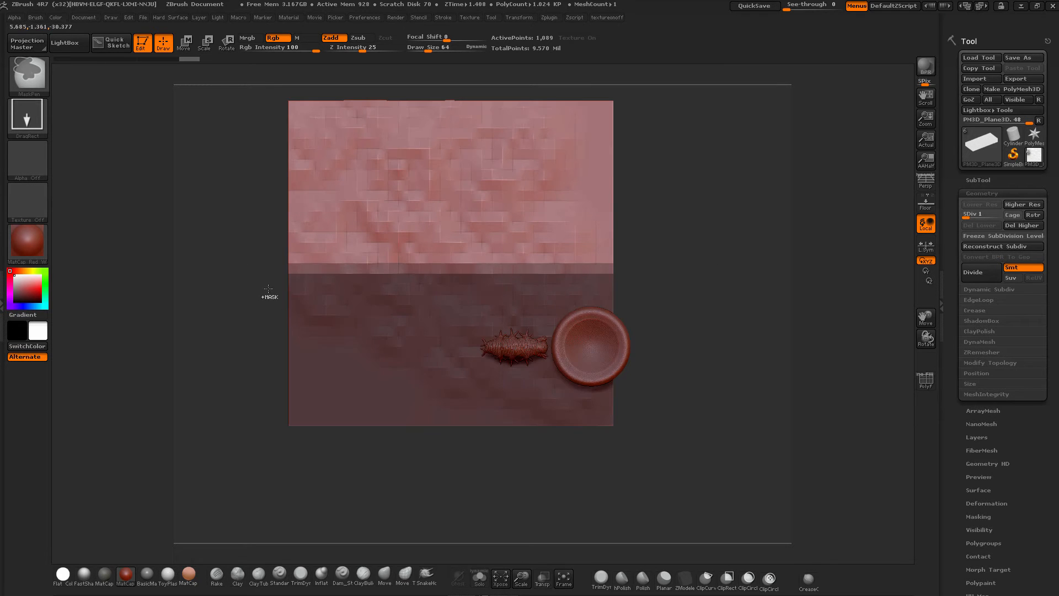
mouse_move(243, 282)
left_mouse_down()
mouse_move(251, 293)
mouse_move(238, 283)
left_mouse_up()
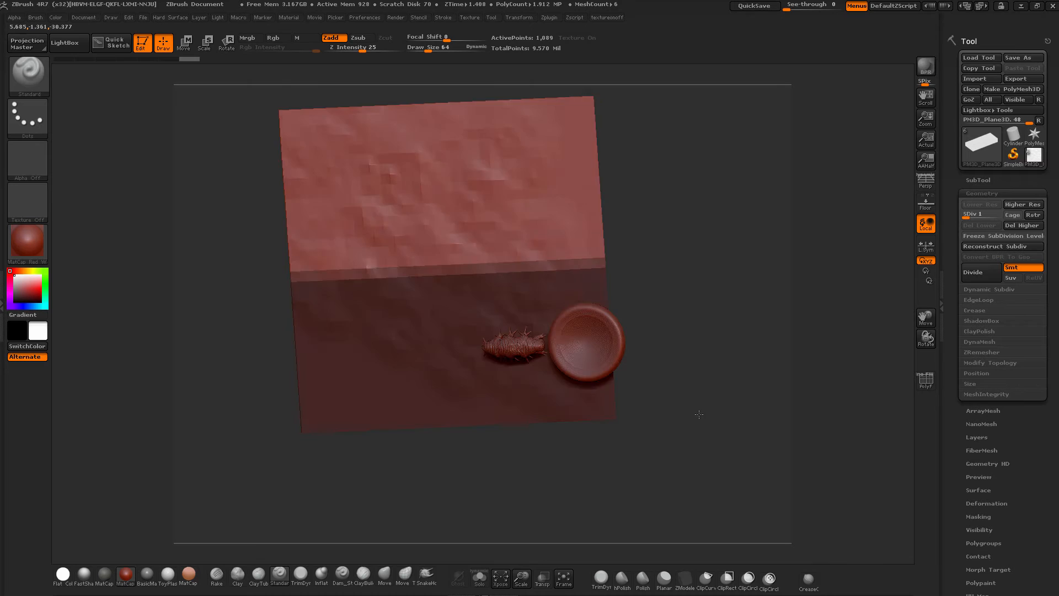
left_click_drag(699, 414, 667, 397, "shift")
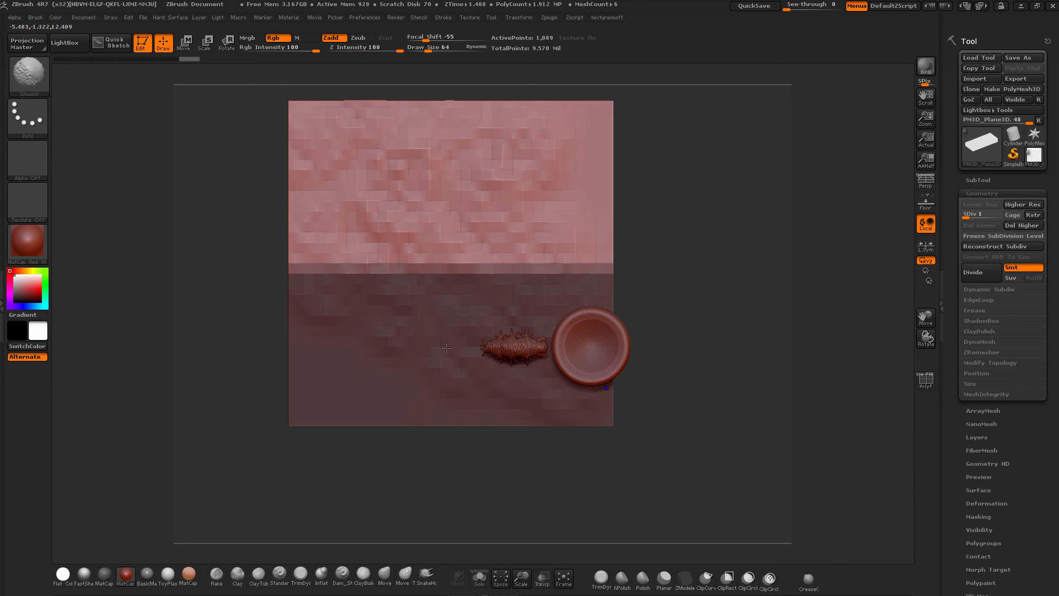
left_click_drag(238, 282, 234, 282, "ctrl")
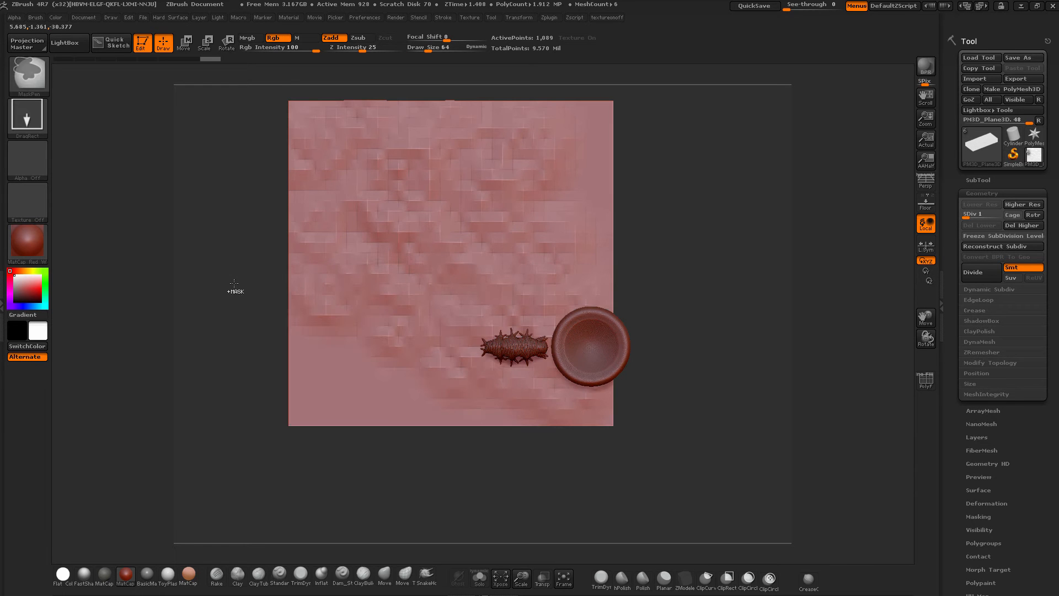
Mask the front two thirds of the ground plane across its full width and blur the mask's edge
left_click_drag(240, 209, 685, 492, "ctrl")
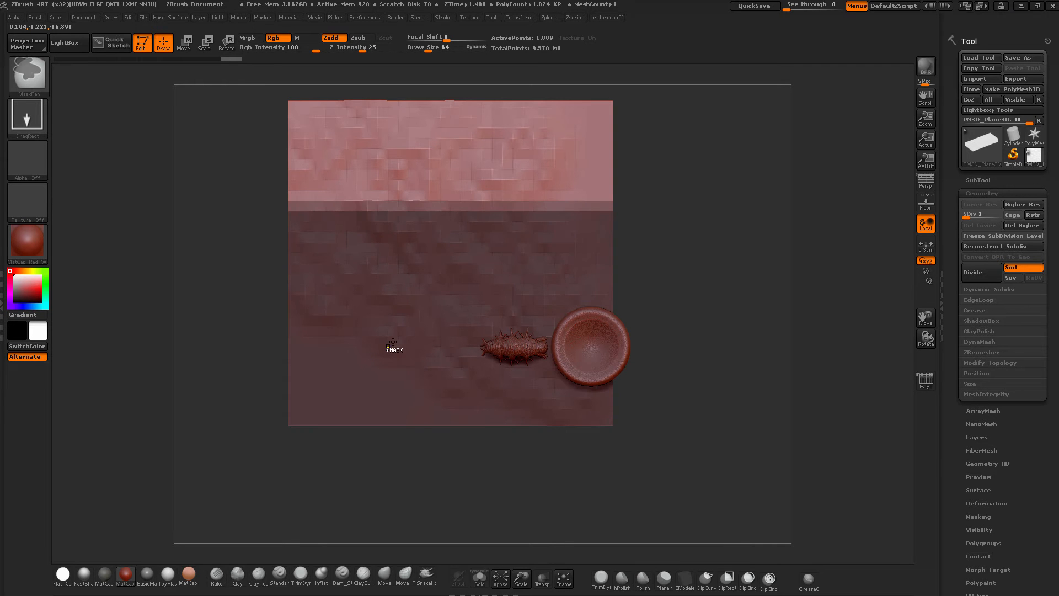
left_click(392, 342, "ctrl")
left_click(393, 342, "ctrl")
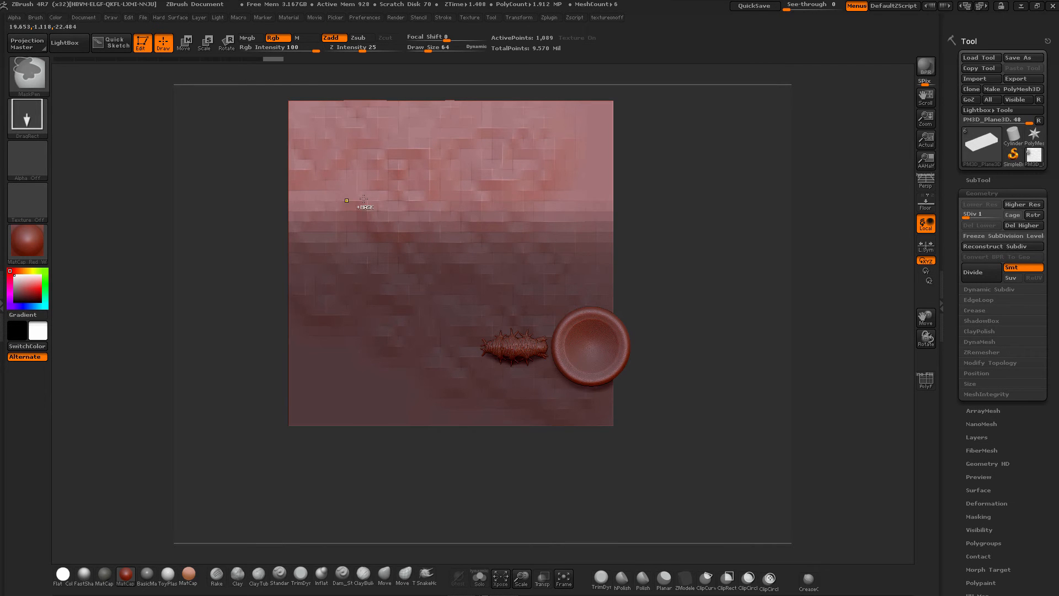
Enable perspective and bend the plane's unmasked rear strip upward with Transpose Rotate from a side view
left_click_drag(711, 393, 721, 303)
left_click_drag(536, 392, 607, 385)
key("p")
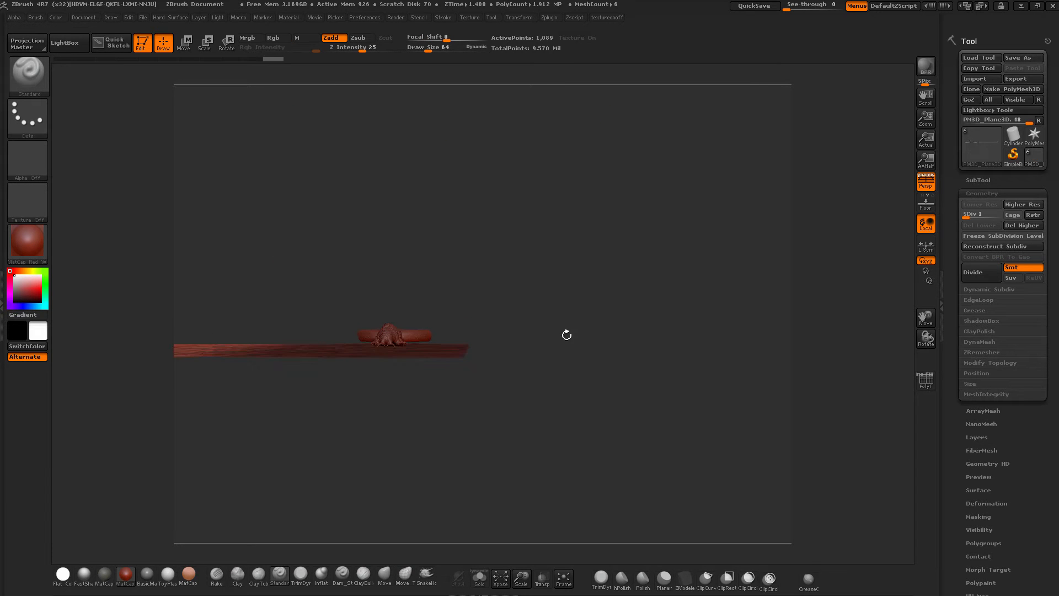
left_click_drag(456, 401, 676, 398)
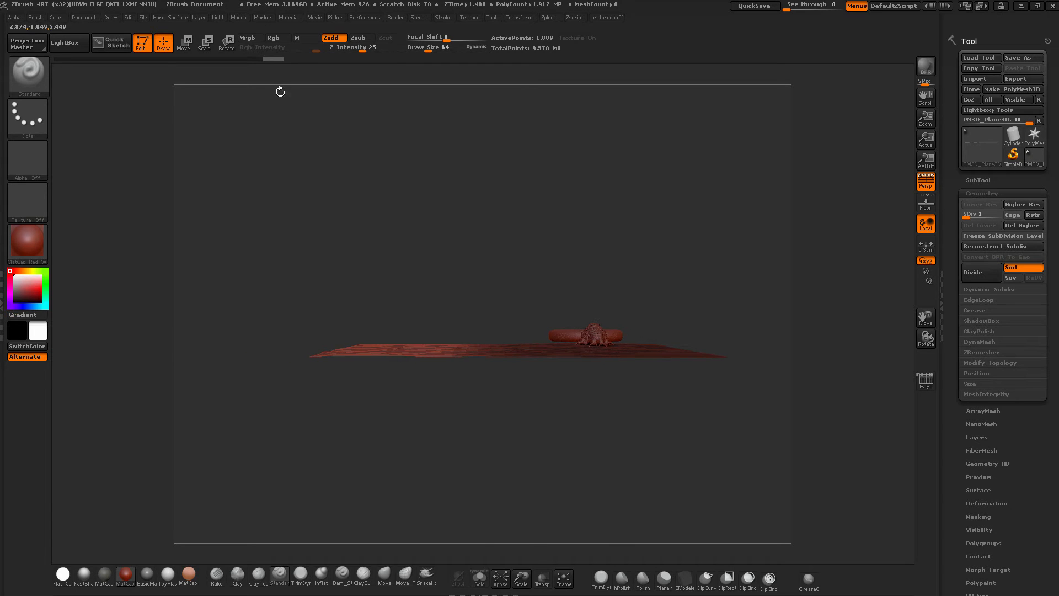
left_click(226, 44)
left_click_drag(461, 351, 250, 349)
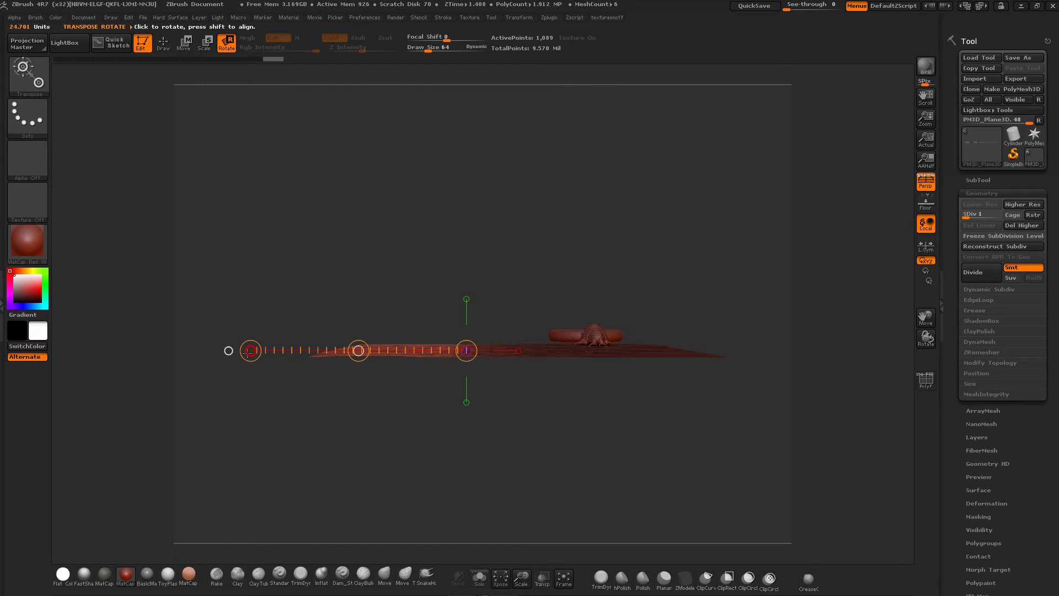
left_click_drag(250, 351, 253, 305)
Mask more of the ground plane towards the rear and rotate the remaining unmasked strip further up with Transpose Rotate
left_click_drag(493, 434, 696, 504)
left_click_drag(751, 432, 696, 361, "alt")
key("ctrl")
key("ctrl")
left_click_drag(375, 282, 552, 449, "ctrl")
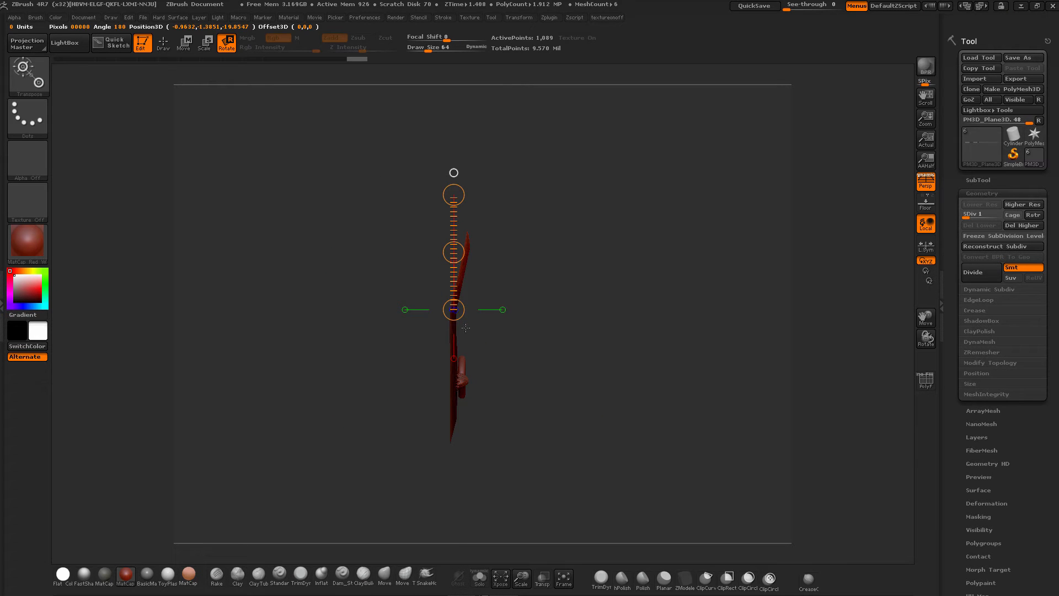
left_click_drag(454, 311, 511, 183)
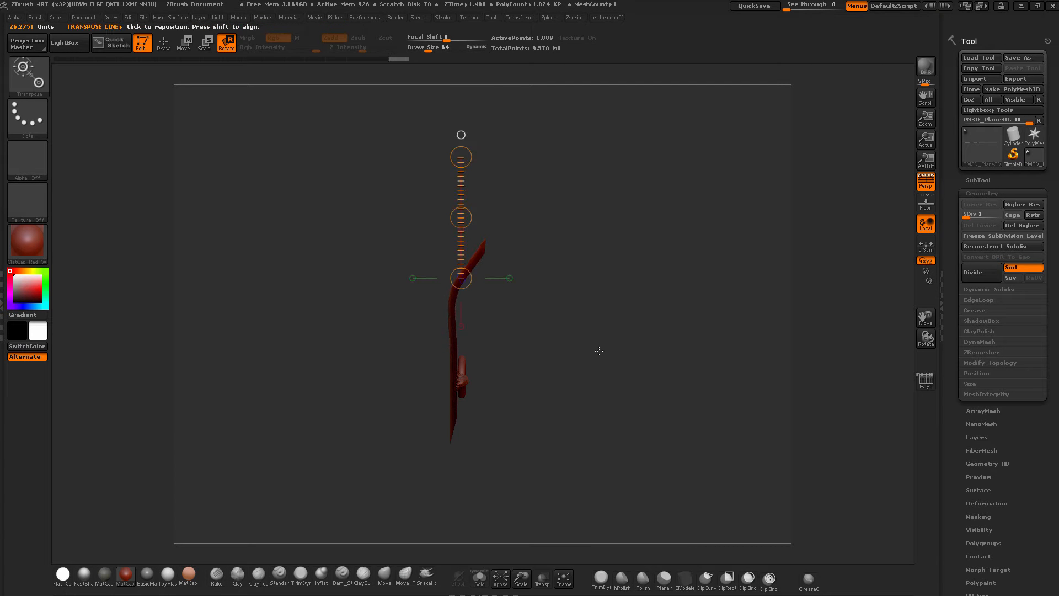
Mask the plane up to its bend, soften the mask, and rotate the unmasked rear section again in side view
left_click_drag(616, 361, 631, 398)
left_click_drag(321, 477, 684, 264, "ctrl")
left_click(516, 334, "ctrl")
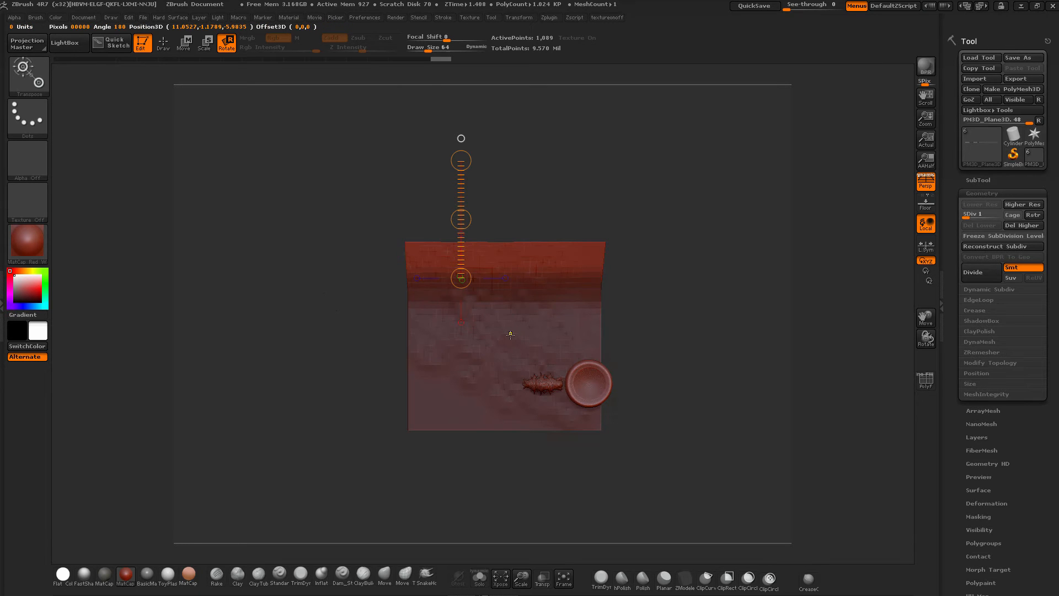
left_click_drag(673, 400, 607, 468)
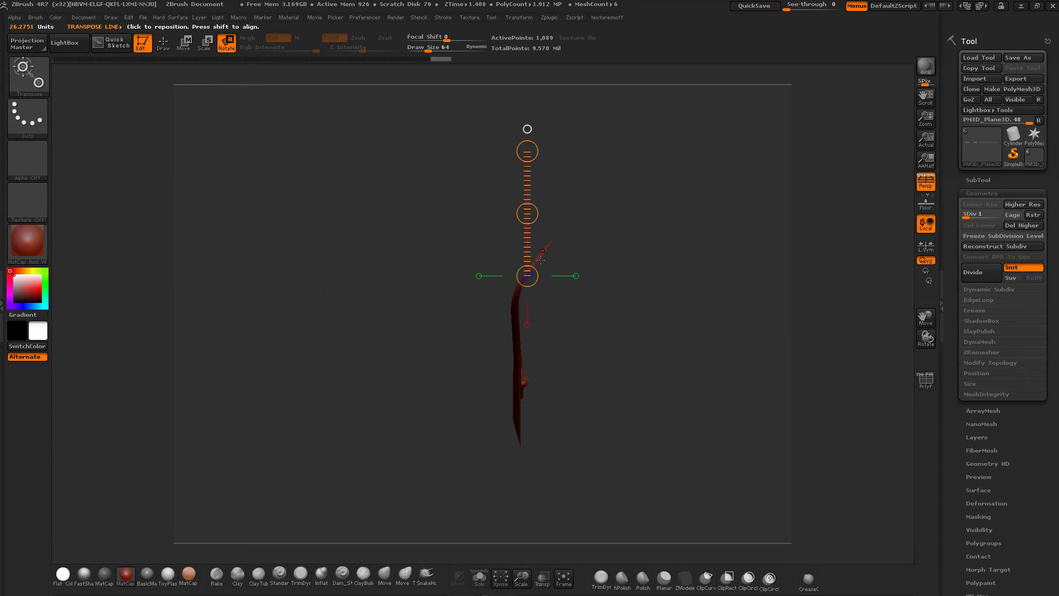
left_click_drag(537, 261, 653, 168)
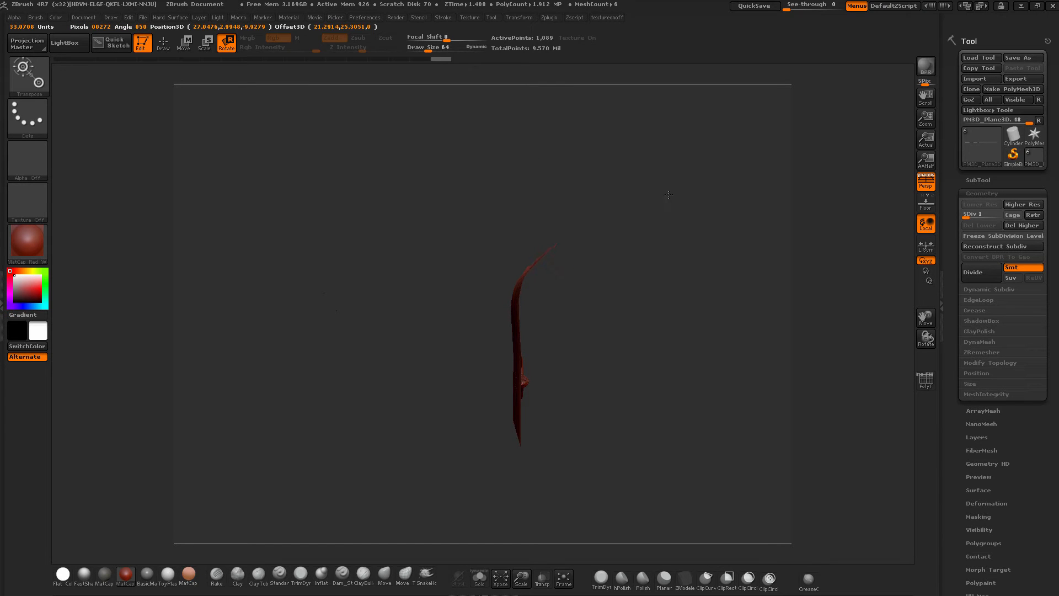
Return the bent plane to subdivision level 7 and, back in Draw mode, clear its mask
left_click_drag(687, 224, 687, 232)
left_click_drag(723, 346, 722, 323)
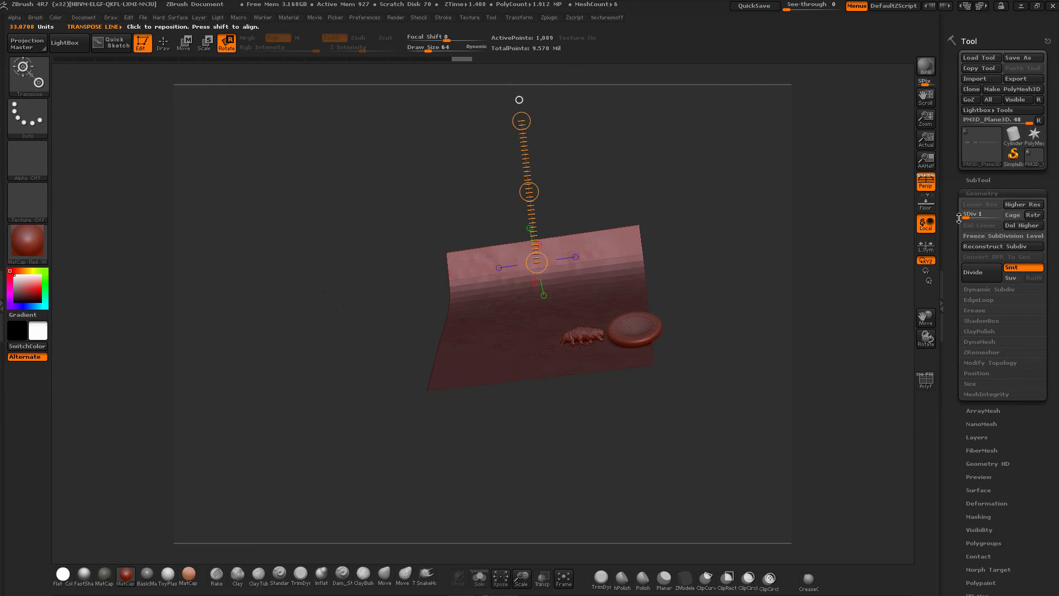
left_click_drag(973, 215, 984, 214)
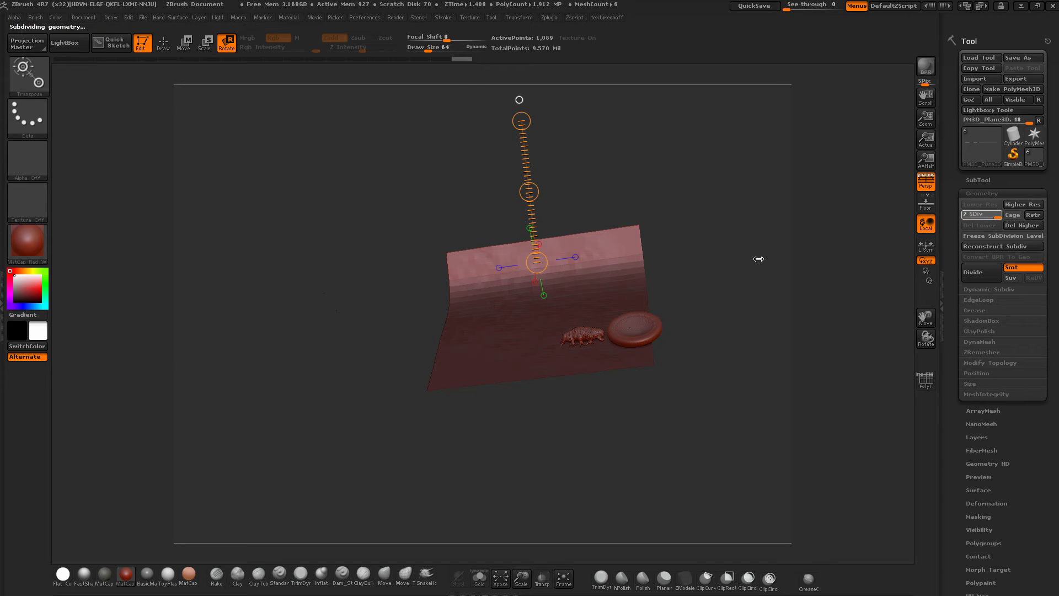
left_click(163, 42)
left_click_drag(288, 234, 460, 380)
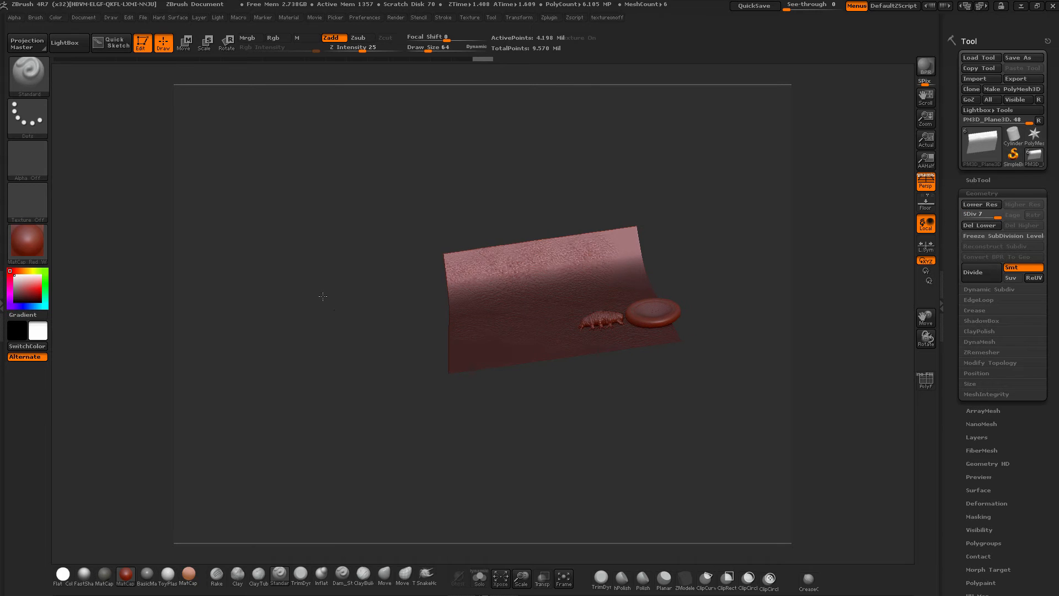
left_click_drag(349, 318, 334, 328)
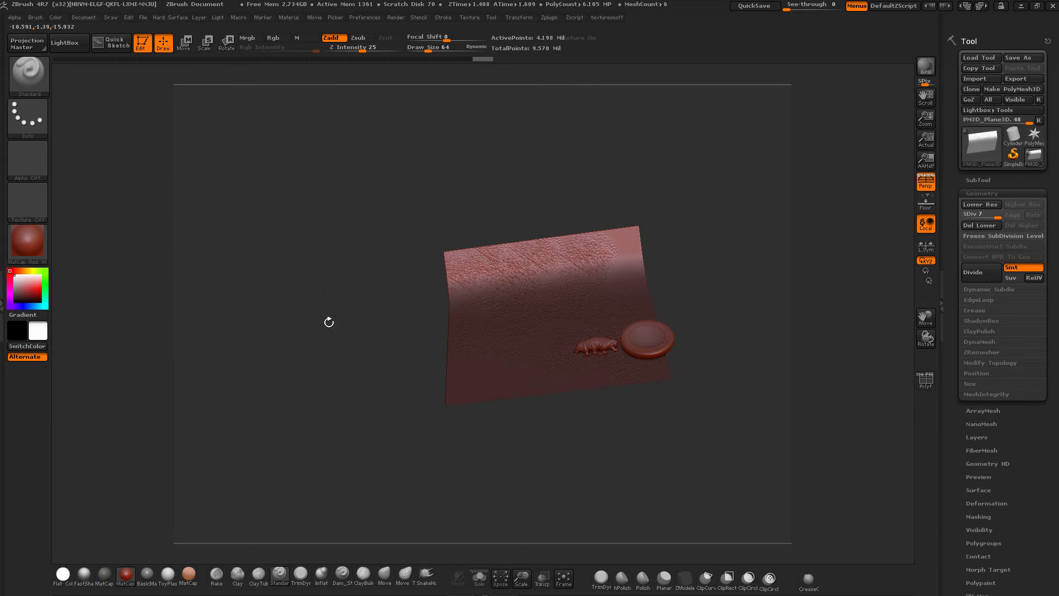
key("ctrl")
left_click_drag(277, 241, 313, 291, "ctrl")
Examine the creature close up against the curved backdrop, checking the plane's wireframe with the polyframe display
mouse_move(362, 380)
left_mouse_down()
mouse_move(406, 413)
mouse_move(453, 410)
left_mouse_up()
left_click_drag(504, 383, 799, 453, "alt")
left_click_drag(849, 384, 841, 312, "alt")
left_click_drag(851, 385, 870, 294)
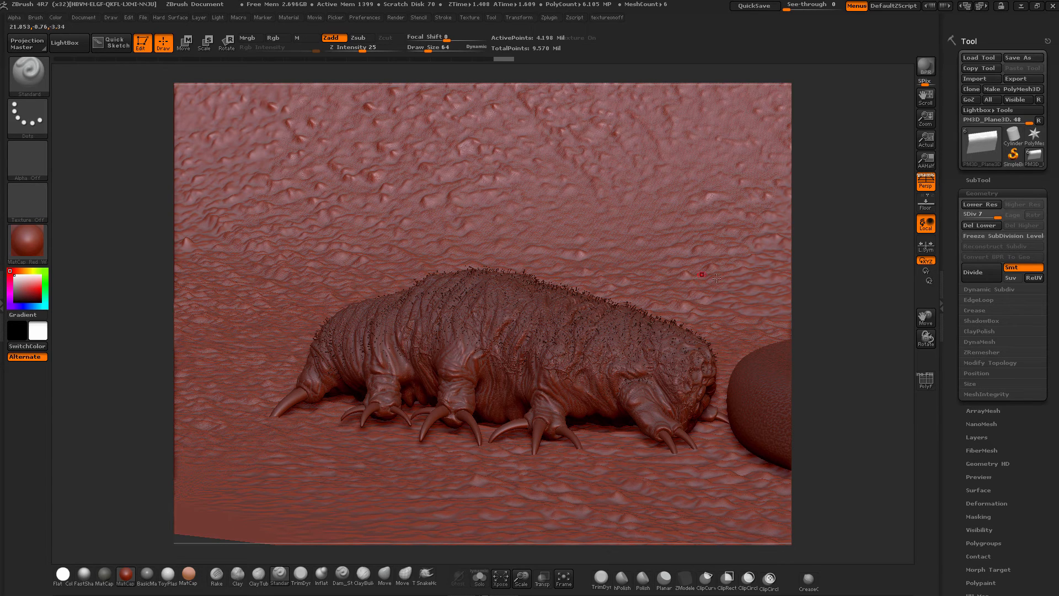
left_click_drag(819, 270, 807, 269, "alt")
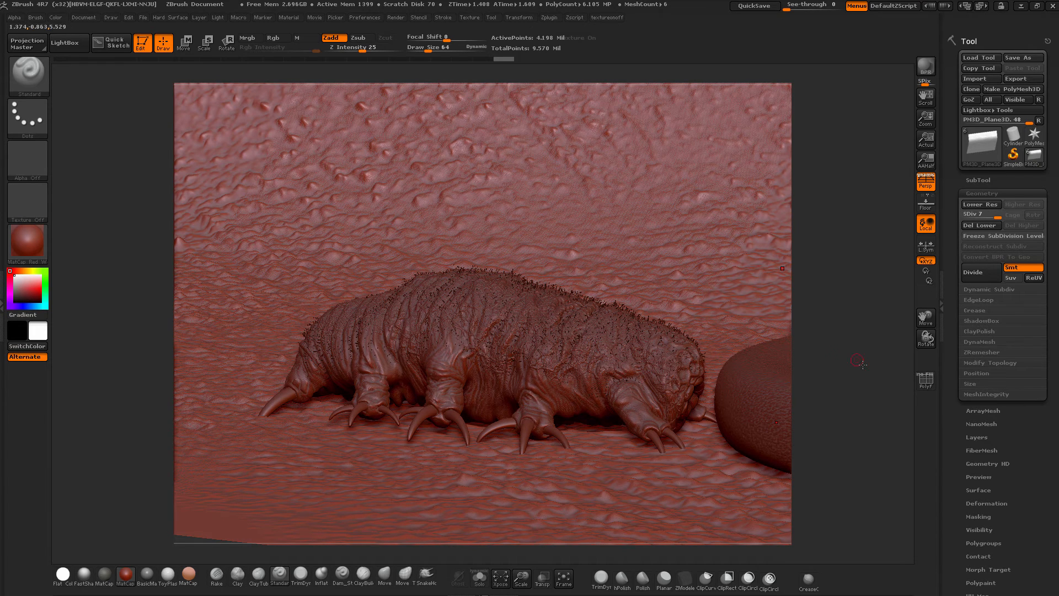
left_click(926, 381)
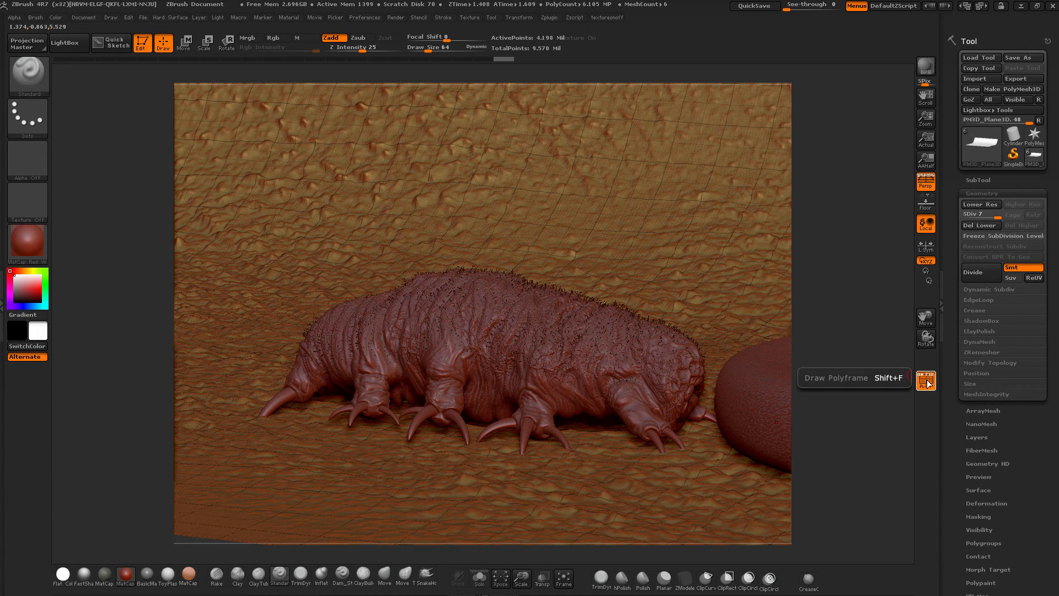
left_click(927, 381)
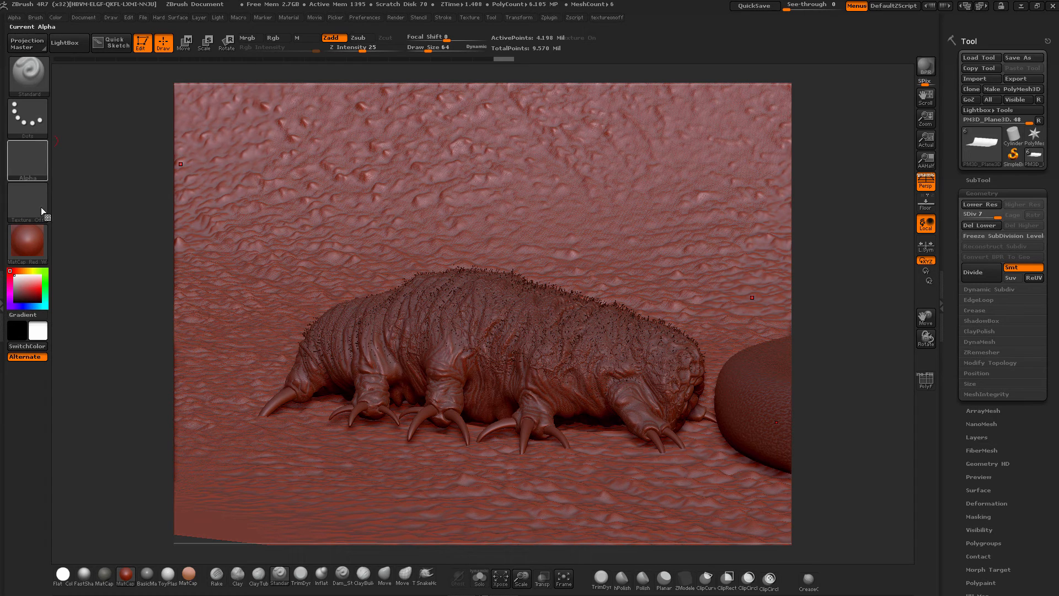
Import the SW skin, pore and vein alpha images from the MICRO_zbrush_course folder into the alpha library
left_click(19, 159)
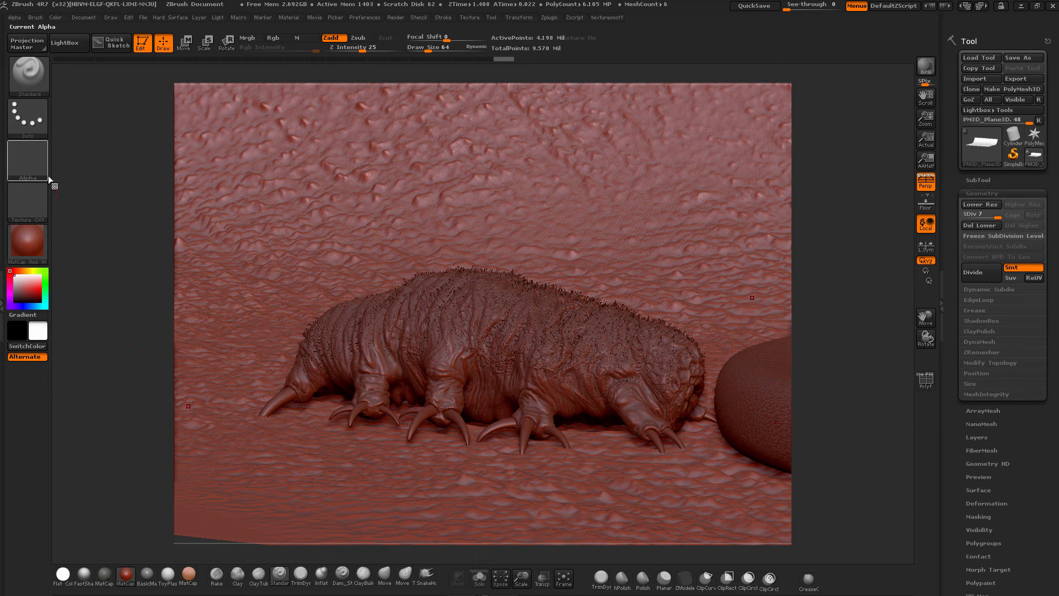
left_click(34, 158)
left_click(80, 383)
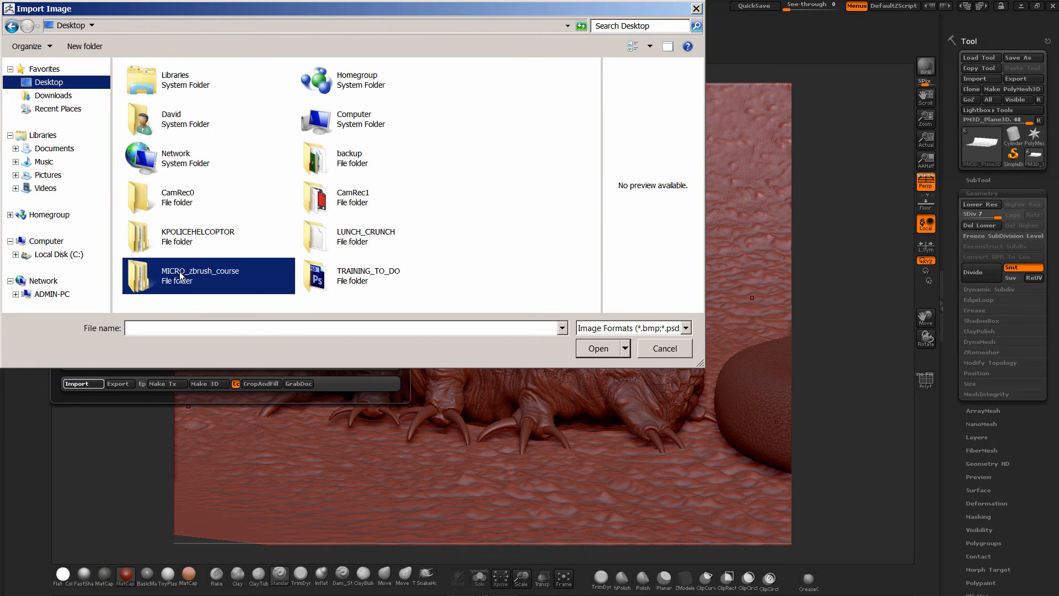
double_click(180, 273)
double_click(148, 87)
left_click_drag(141, 271, 580, 112)
left_click(614, 351)
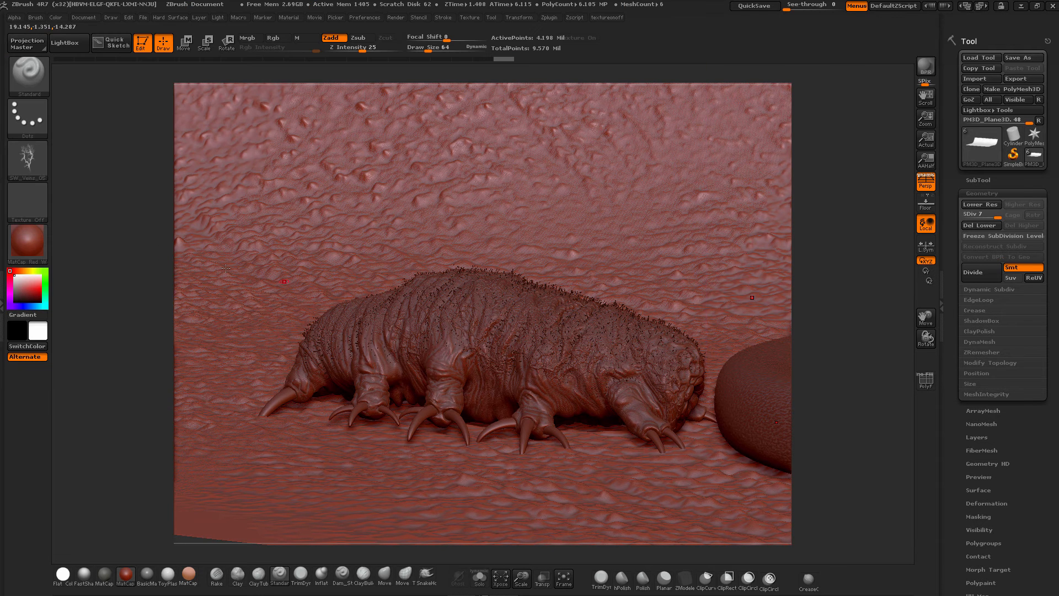
Set the Standard brush to the DragRect stroke and load one of the imported SW_AlienSkin alphas
left_click(32, 117)
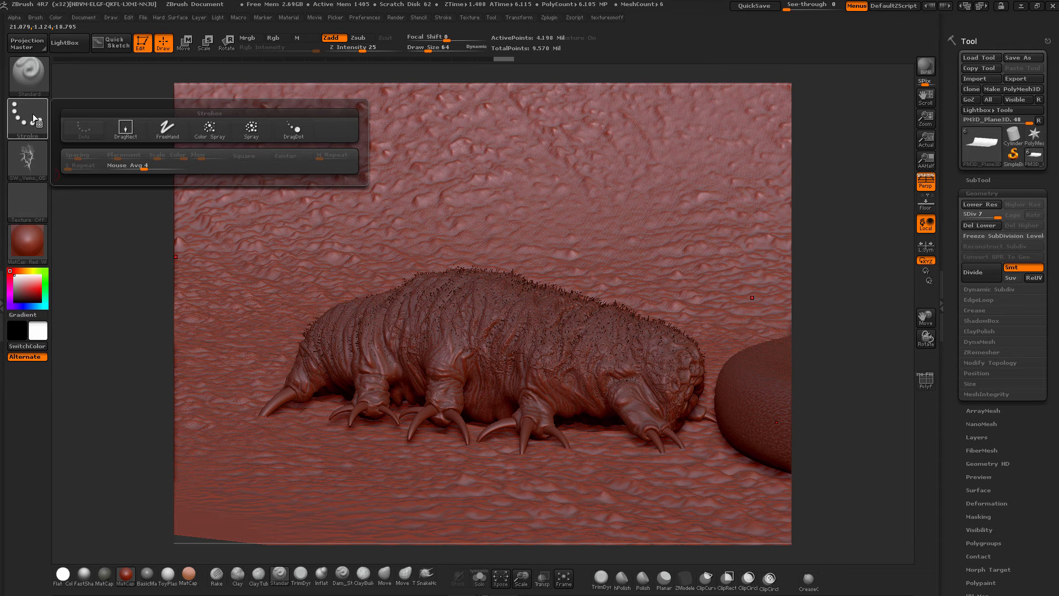
left_click(126, 128)
left_click(34, 166)
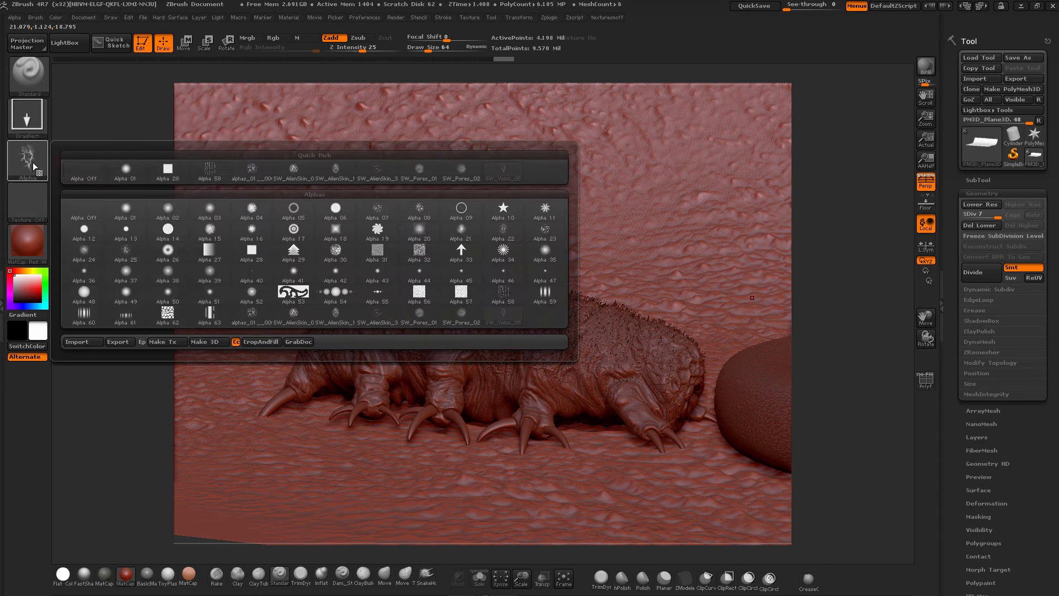
left_click(336, 316)
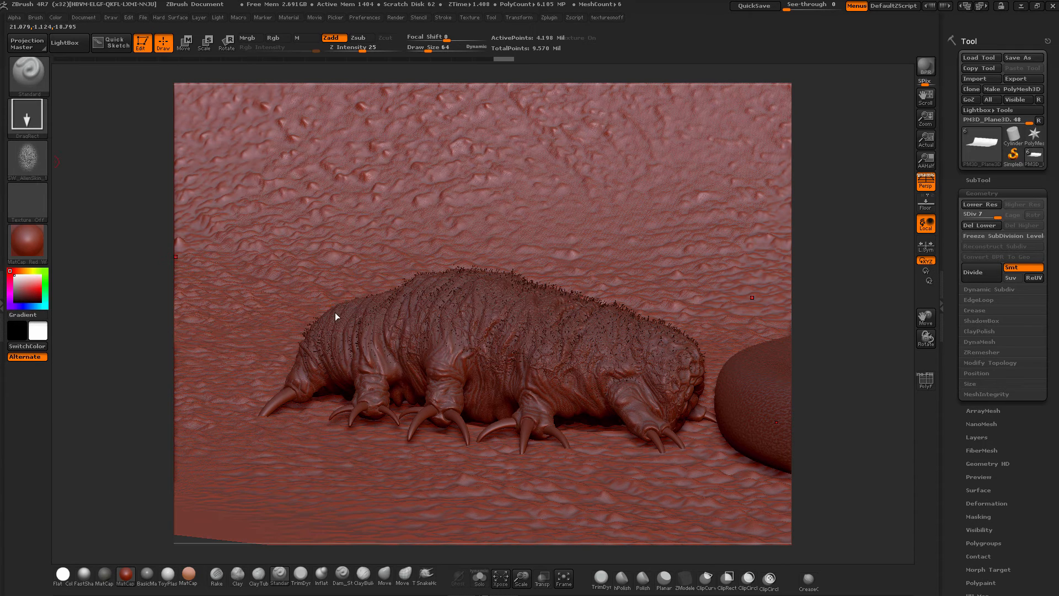
Try an alien skin stamp on the backdrop, undo it, and reduce the brush's Z Intensity to 11
left_click_drag(342, 257, 471, 252)
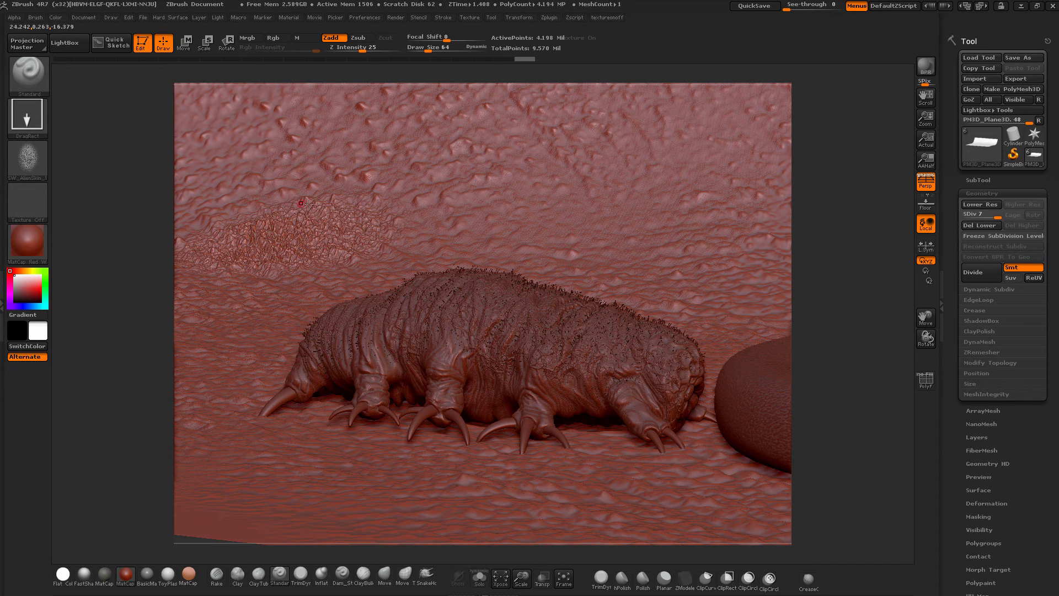
key("ctrl+z")
left_click(346, 49)
type("5")
key("Return")
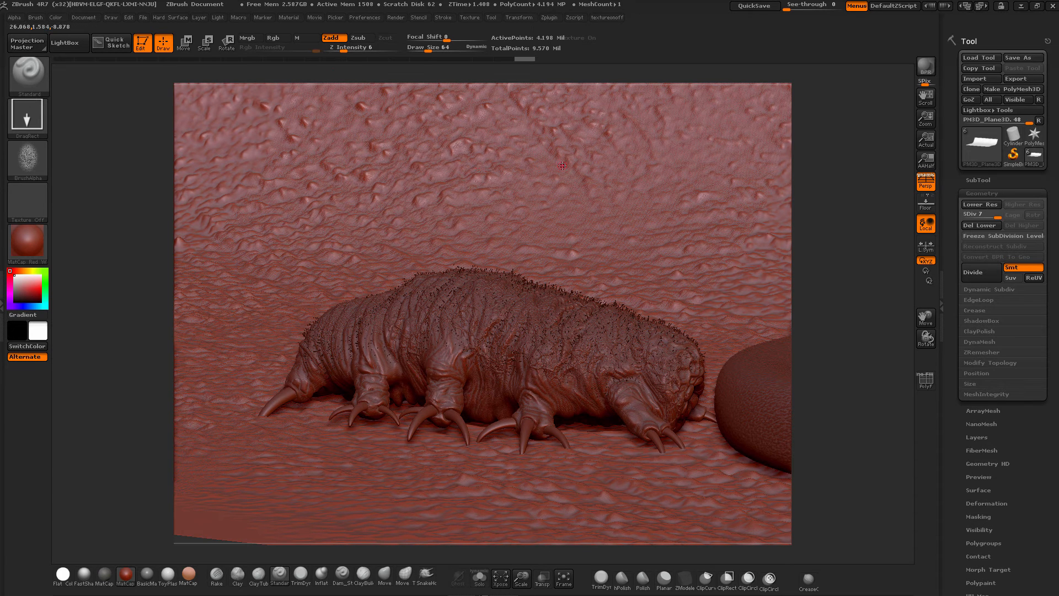
left_click_drag(343, 49, 350, 48)
Stamp overlapping patches of the alien skin alpha across the backdrop behind the creature, from one side to the other
left_click_drag(458, 200, 589, 222)
left_click_drag(746, 272, 859, 308)
left_click_drag(741, 253, 885, 318)
left_click_drag(707, 146, 860, 223)
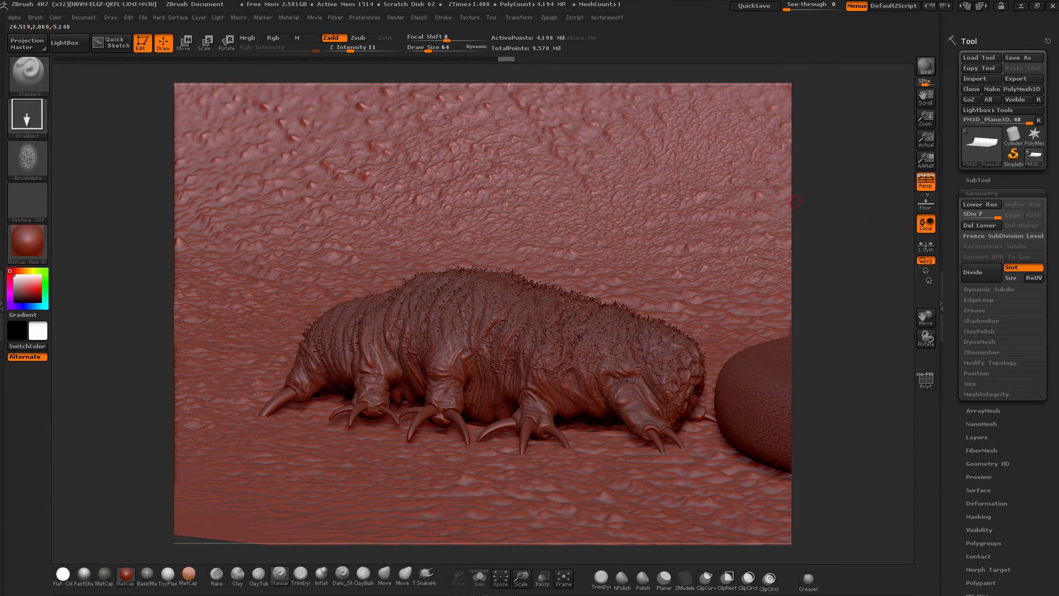
left_click_drag(586, 139, 696, 181)
left_click_drag(468, 144, 601, 184)
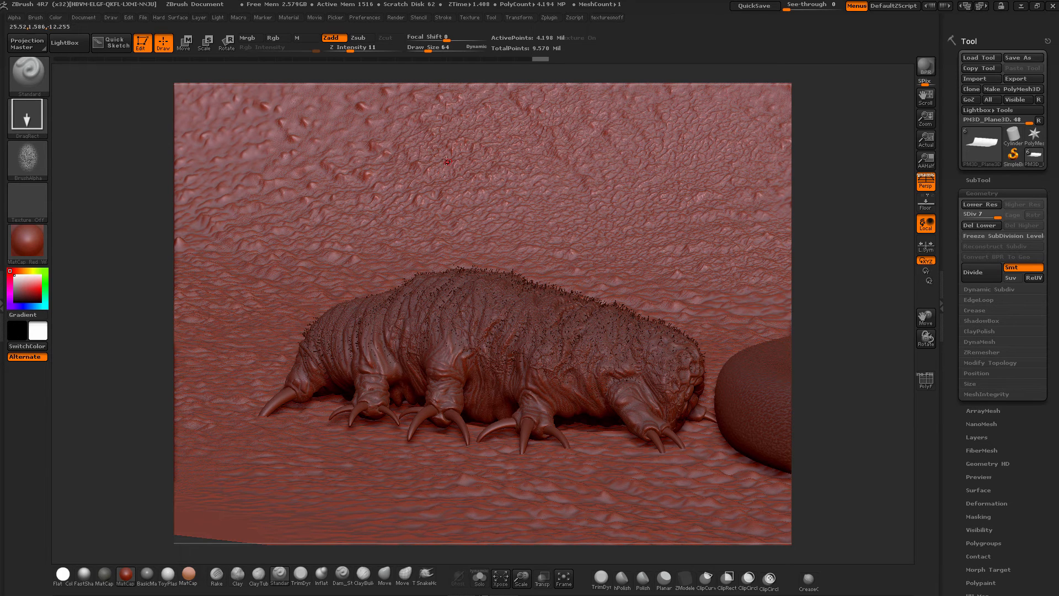
left_click_drag(348, 127, 508, 175)
left_click_drag(234, 133, 367, 215)
left_click_drag(232, 227, 442, 259)
left_click_drag(409, 306, 468, 317)
Stamp large patches of the skin alpha onto the ground plane around the creature and beside the disc-shaped cell
left_click_drag(839, 345, 700, 305)
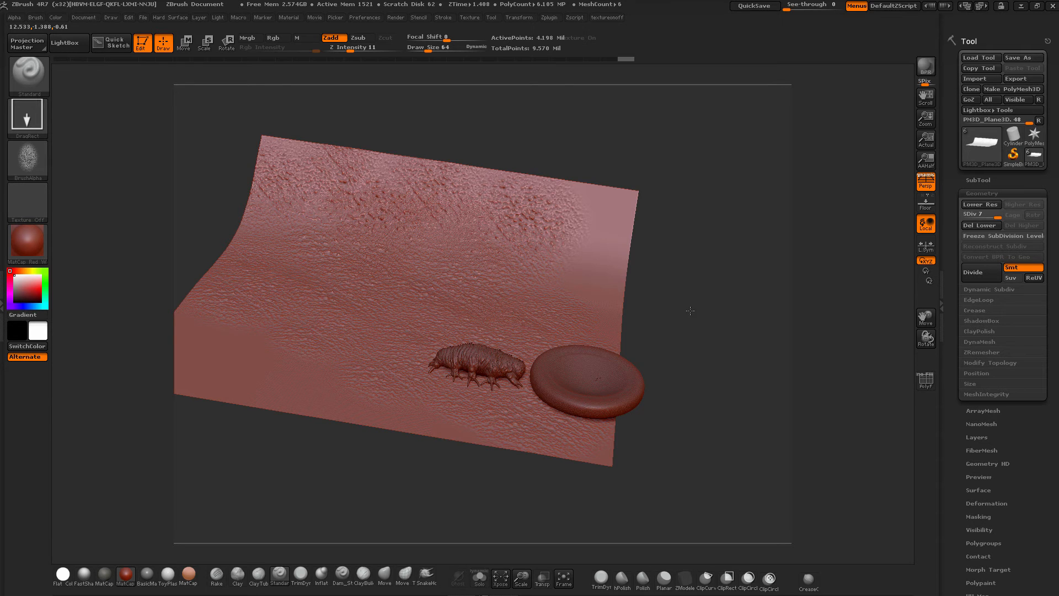
left_click_drag(691, 314, 691, 309)
left_click_drag(740, 239, 635, 428)
left_click_drag(607, 362, 529, 418, "alt")
left_click_drag(747, 419, 383, 444, "alt")
left_click_drag(838, 296, 628, 380)
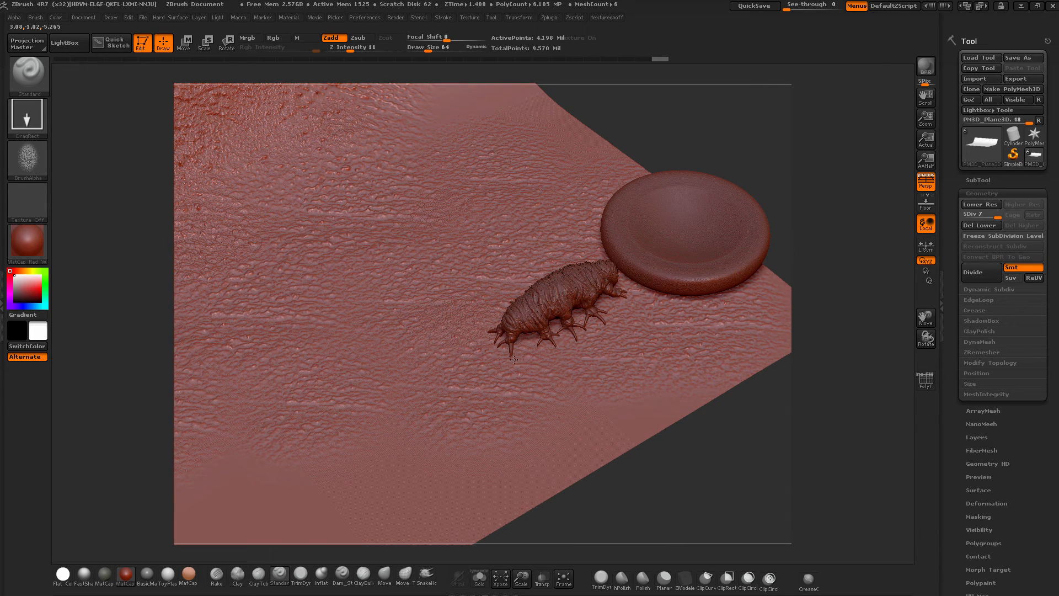
left_click_drag(708, 375, 852, 381)
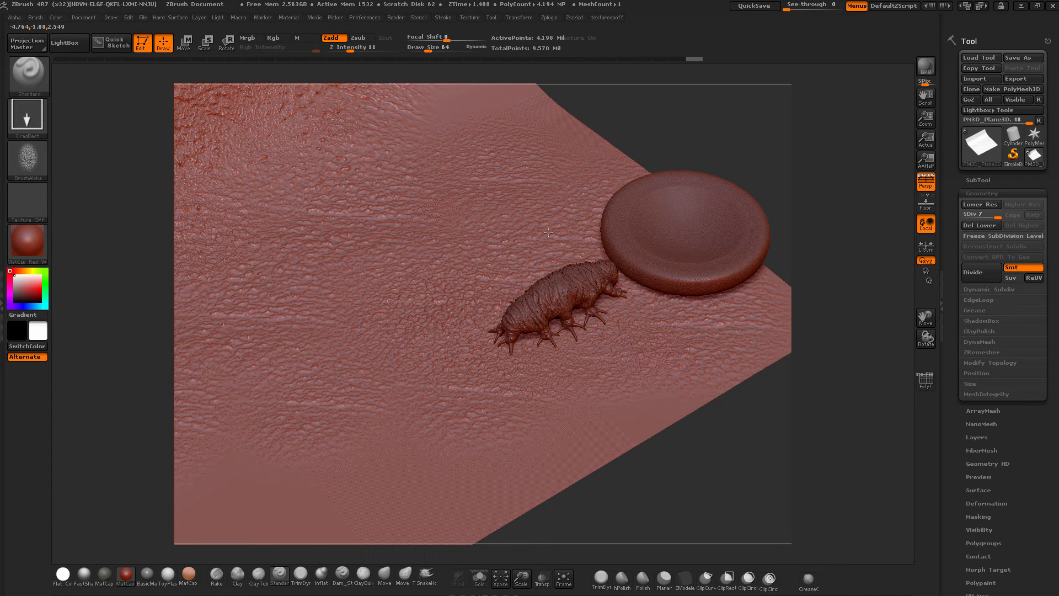
left_click_drag(802, 258, 847, 261)
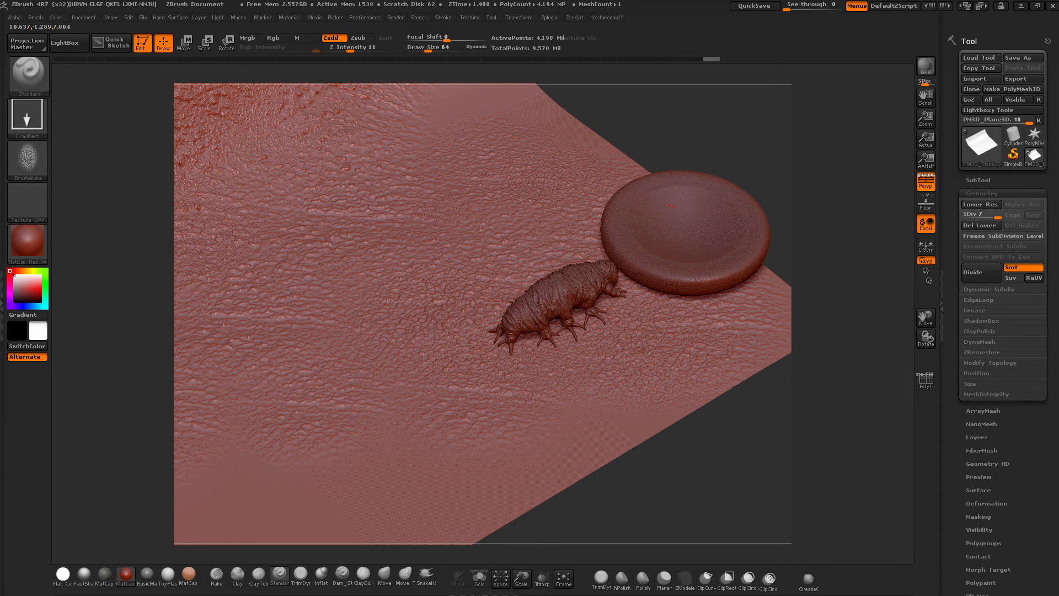
Change the brush to the Spray stroke with Draw Size 1000 and Z Intensity 20
left_click(27, 114)
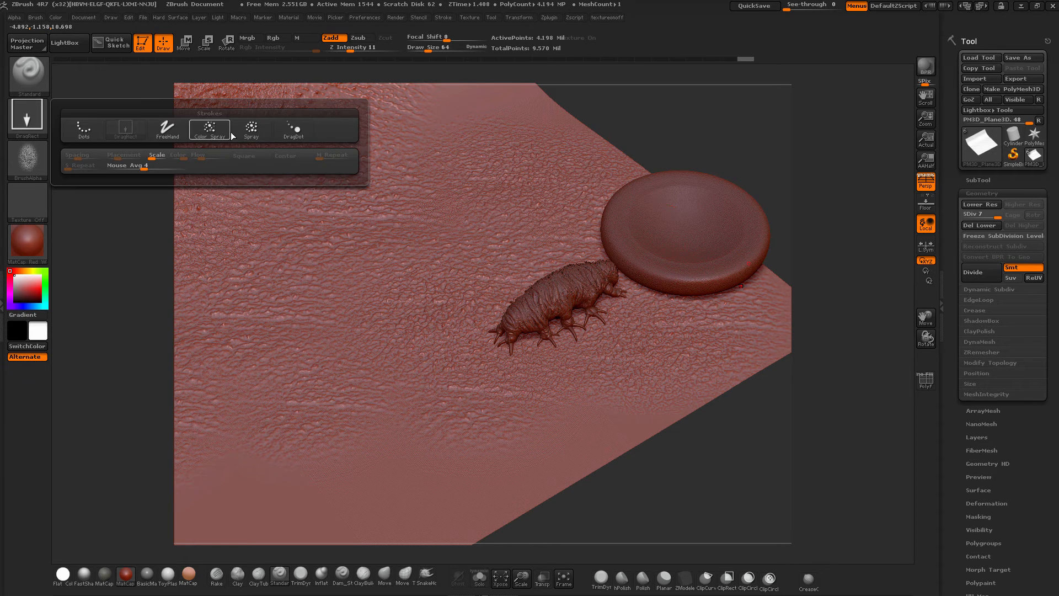
left_click(248, 132)
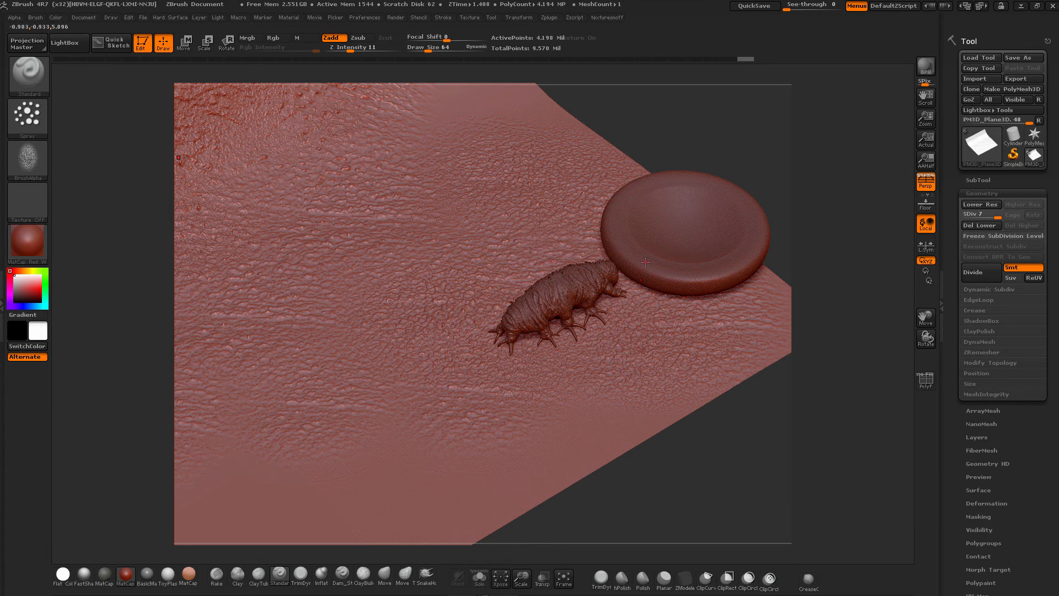
key("space")
left_click_drag(444, 236, 503, 238)
left_click(352, 47)
left_click_drag(356, 48, 359, 48)
Spray fine skin detail over the ground in front of and around the creature, and reduce the Draw Size to 870
mouse_move(419, 275)
left_mouse_down()
mouse_move(405, 353)
mouse_move(433, 411)
mouse_move(510, 411)
mouse_move(573, 431)
left_mouse_up()
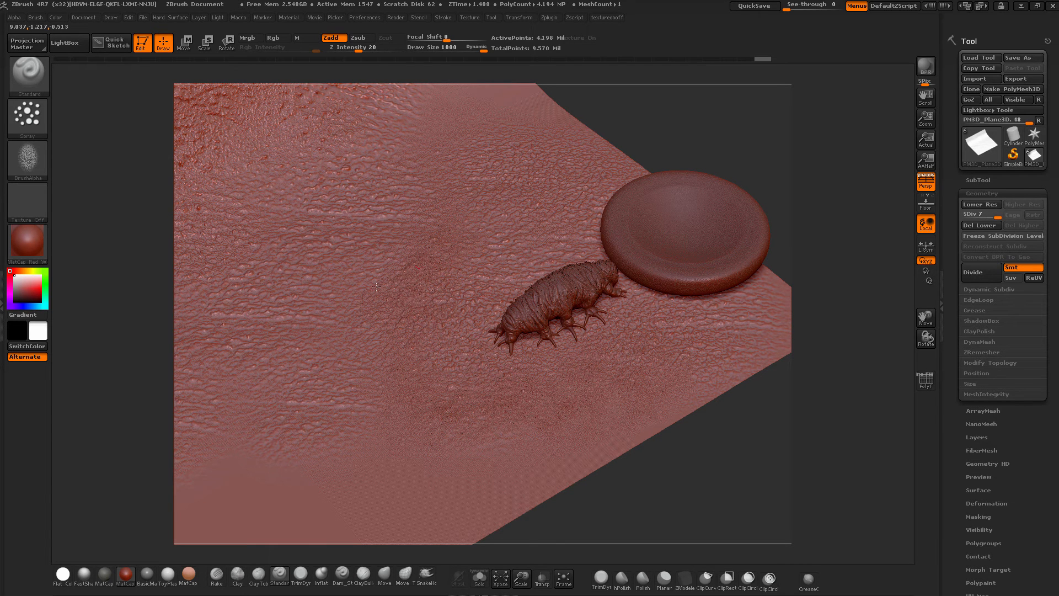
left_click_drag(591, 371, 715, 309)
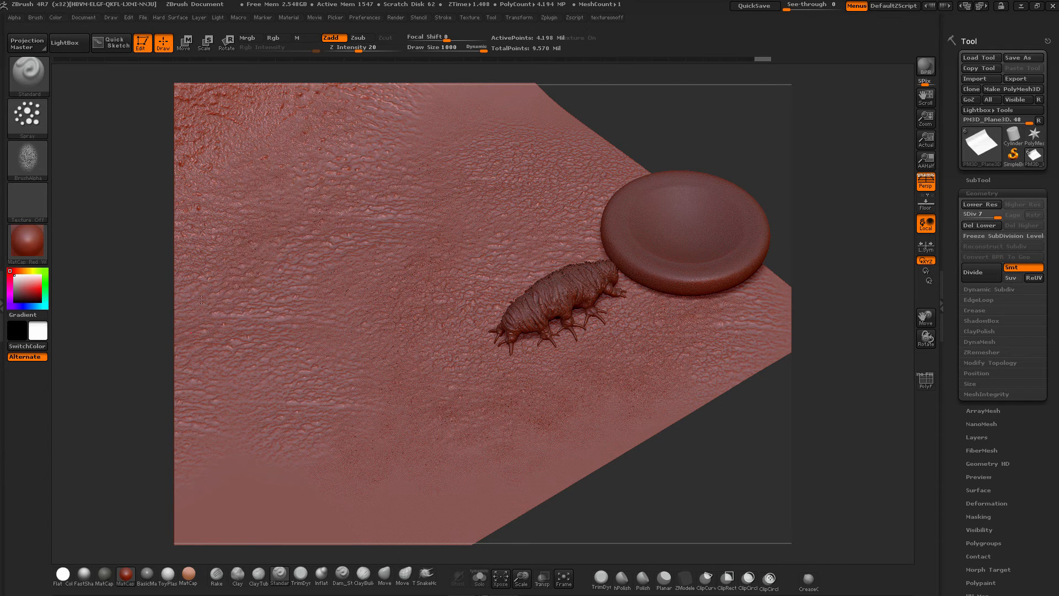
key("space")
left_click_drag(275, 294, 269, 295)
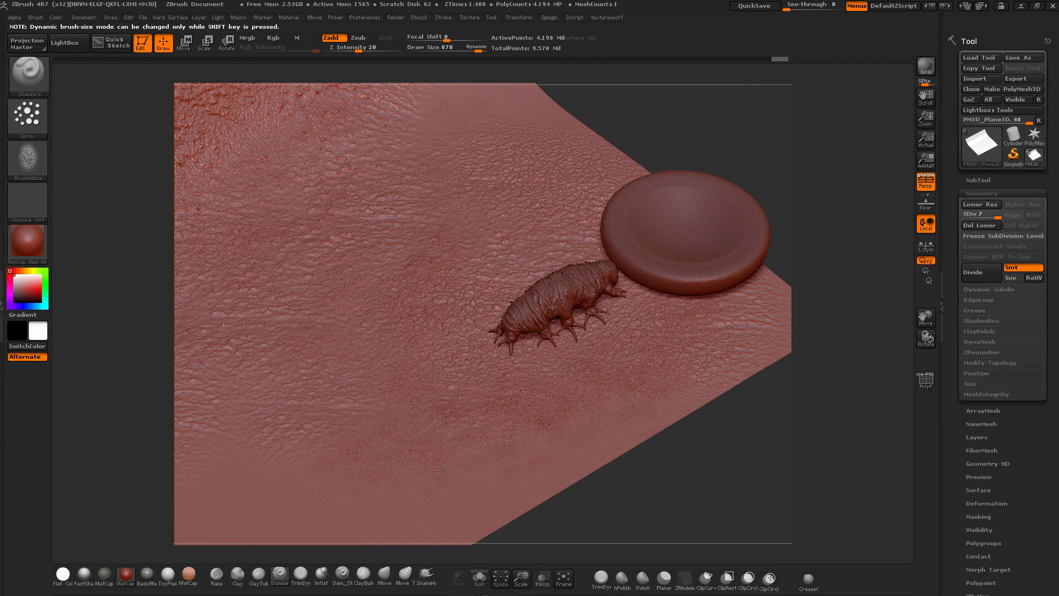
Create a combined TPoseMesh of the scene's subtools with Transpose Master, working from a front view of the creature
mouse_move(638, 473)
left_mouse_down()
mouse_move(645, 456)
mouse_move(656, 467)
left_mouse_up()
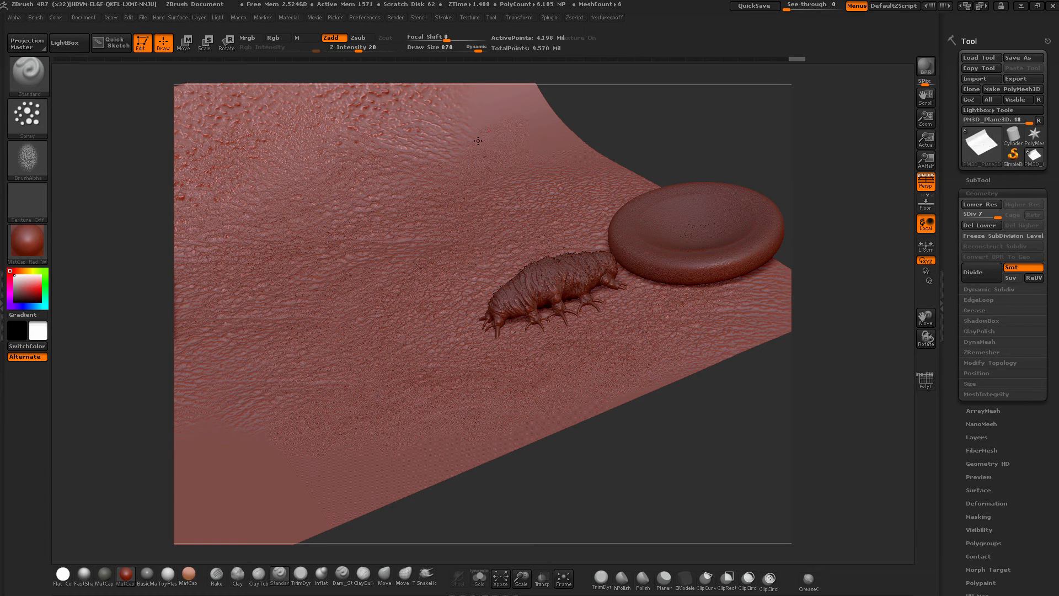
left_click_drag(645, 468, 637, 444, "shift")
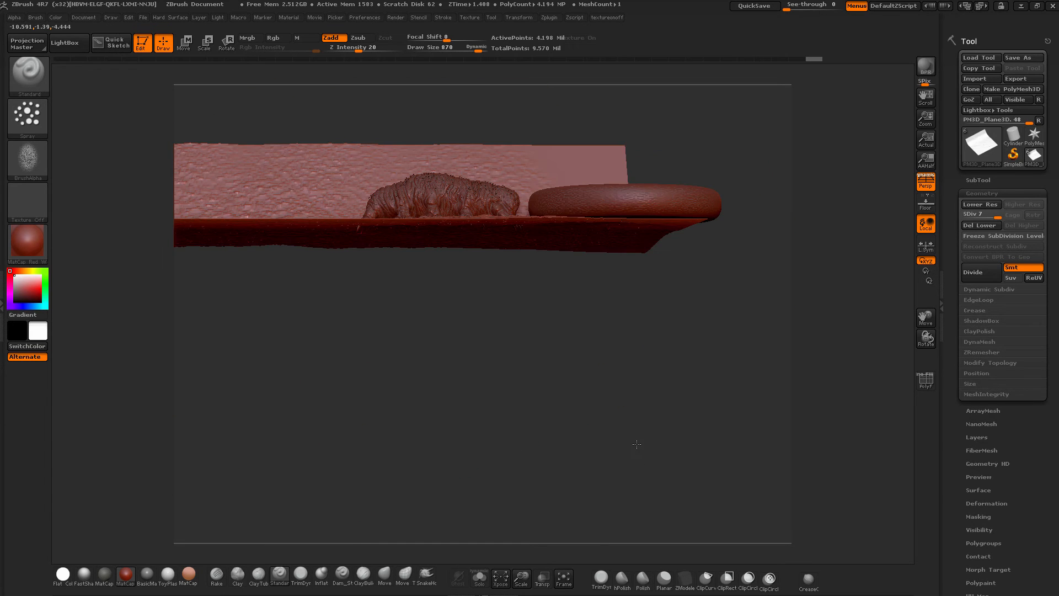
mouse_move(608, 383)
left_mouse_down("alt")
mouse_move(648, 370)
mouse_move(692, 414)
mouse_move(685, 463)
mouse_move(717, 437)
mouse_move(660, 479)
mouse_move(677, 469)
left_mouse_up("alt")
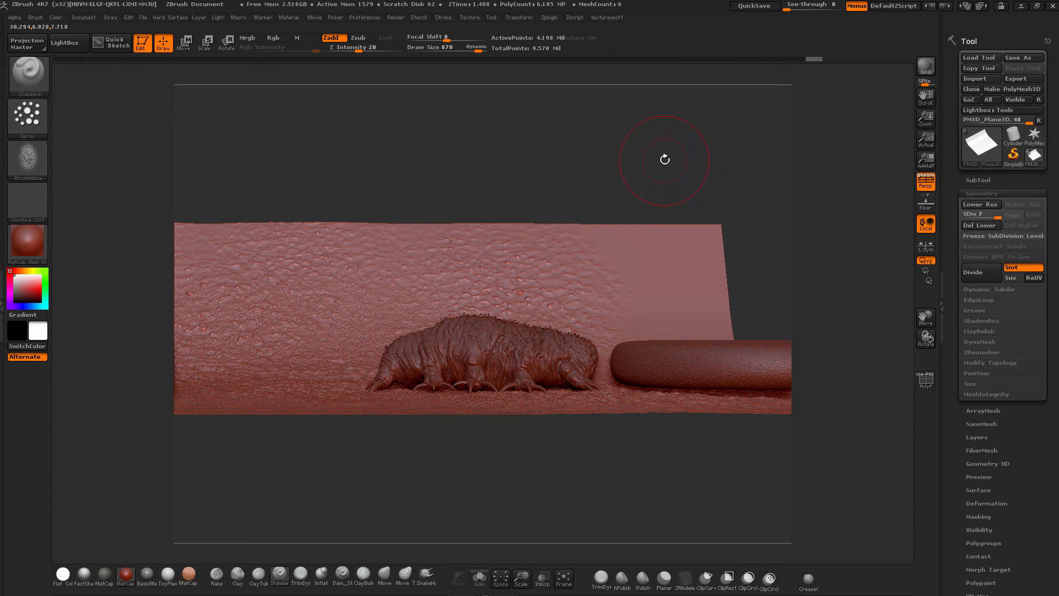
left_click_drag(669, 160, 657, 171)
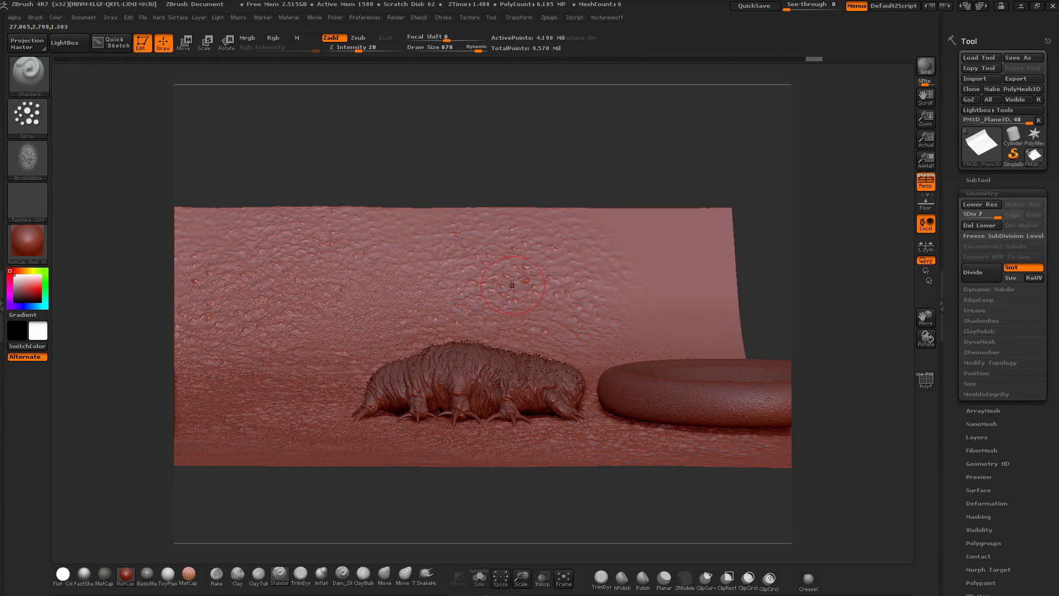
left_click(977, 180)
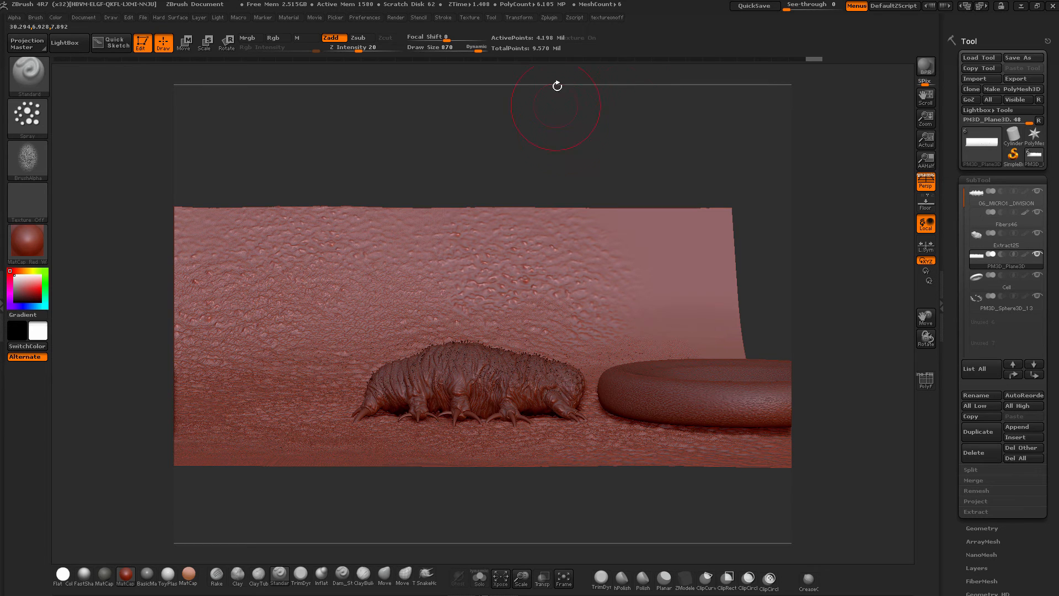
left_click(549, 17)
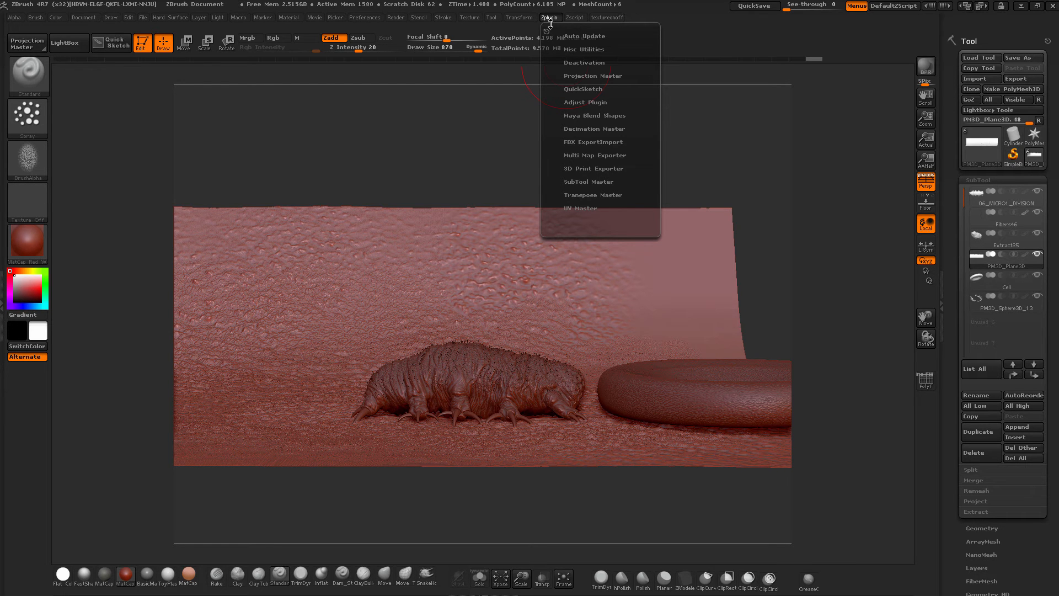
left_click(581, 195)
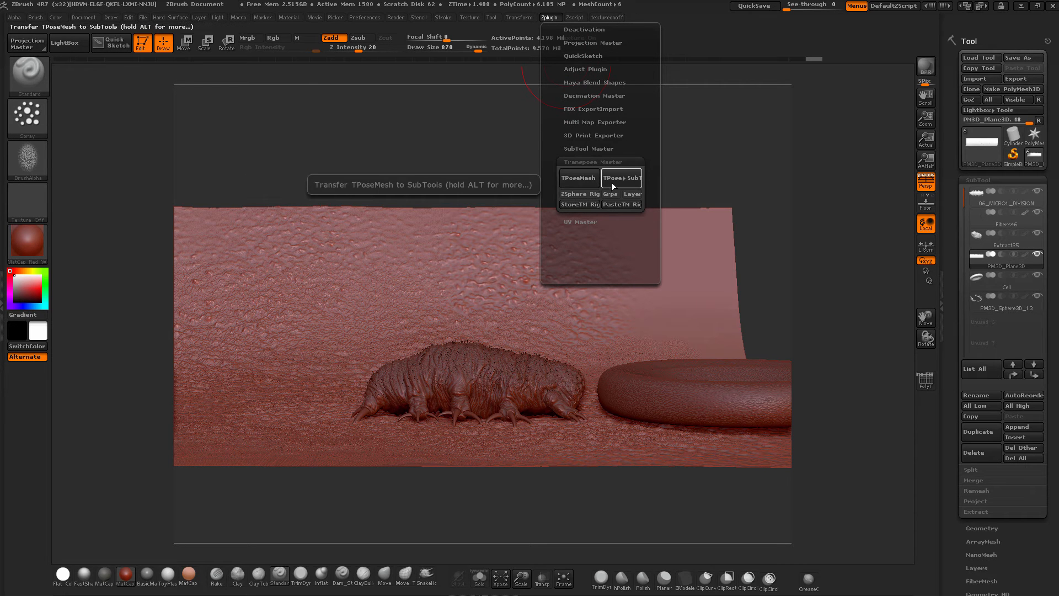
left_click(578, 178)
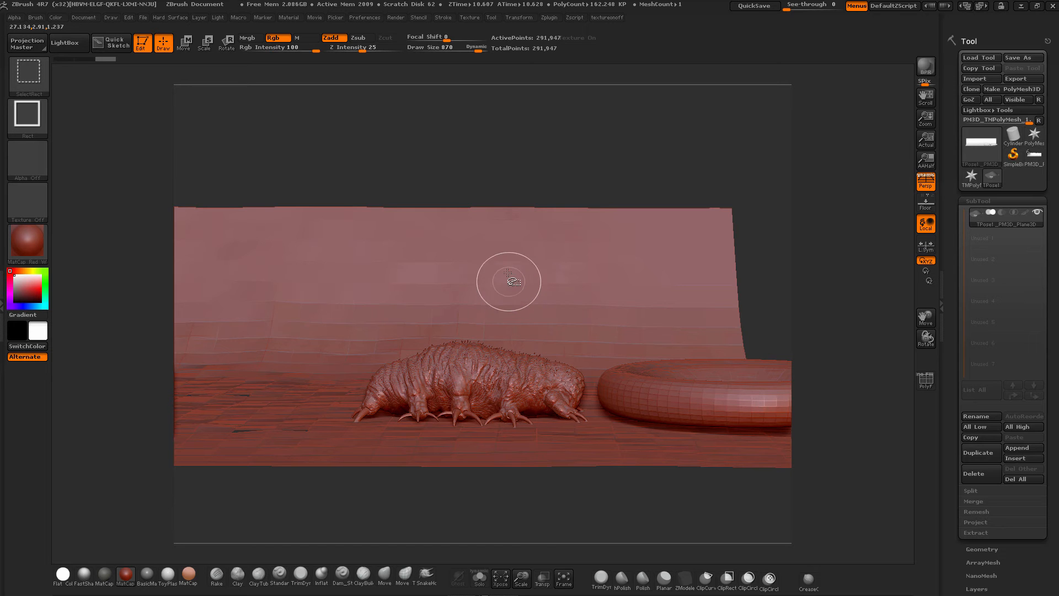
Hide the ground plane and the disc-shaped cell in the TPoseMesh so that only the creature is shown
left_click(493, 272, "ctrl+shift")
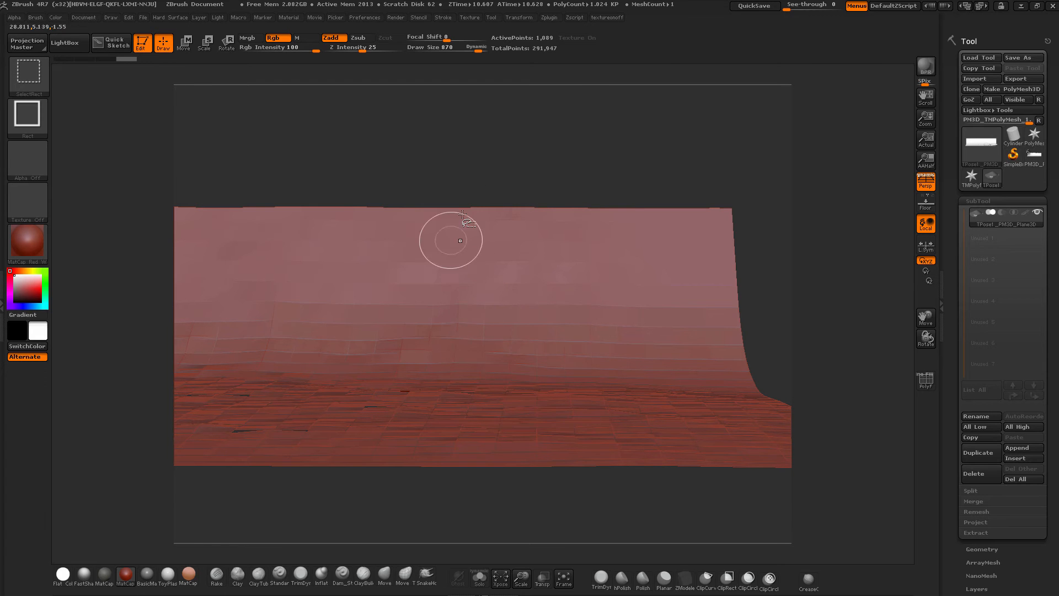
left_click(508, 140, "ctrl+shift")
left_click(501, 275, "ctrl+shift")
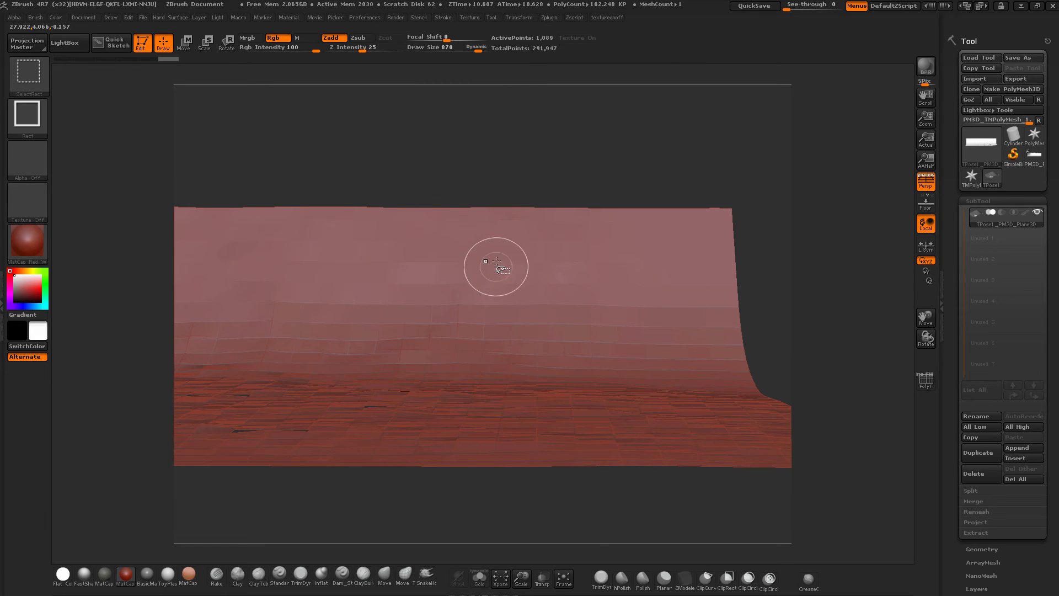
left_click(508, 151, "ctrl+shift")
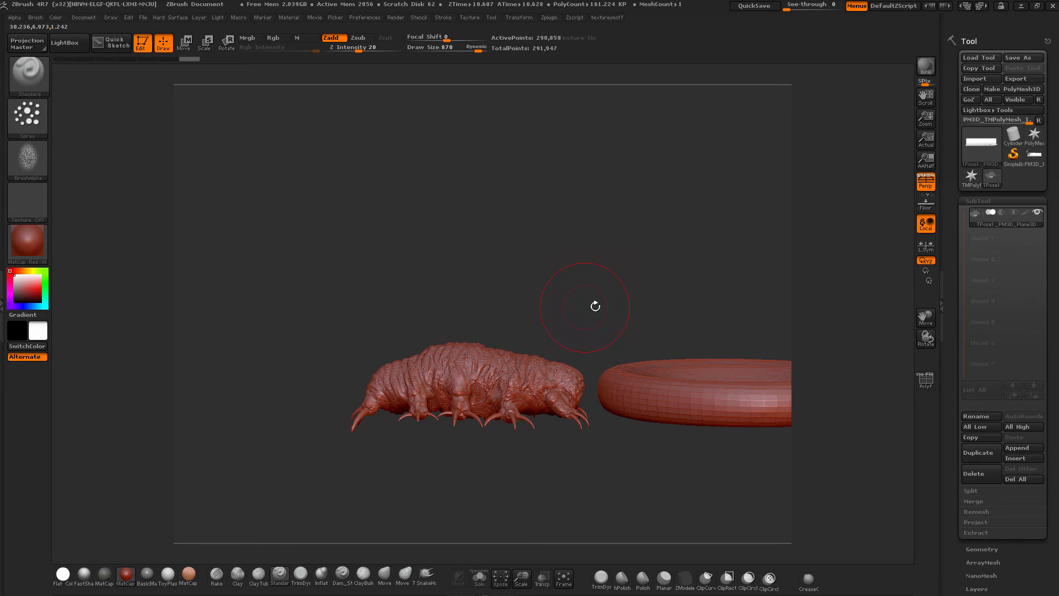
key("f")
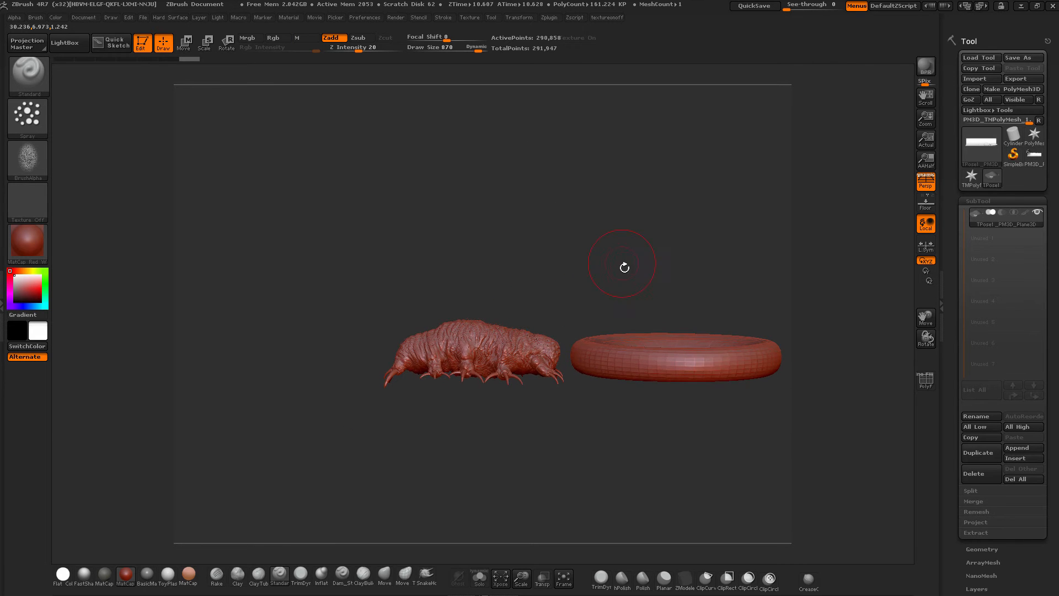
key("ctrl+shift")
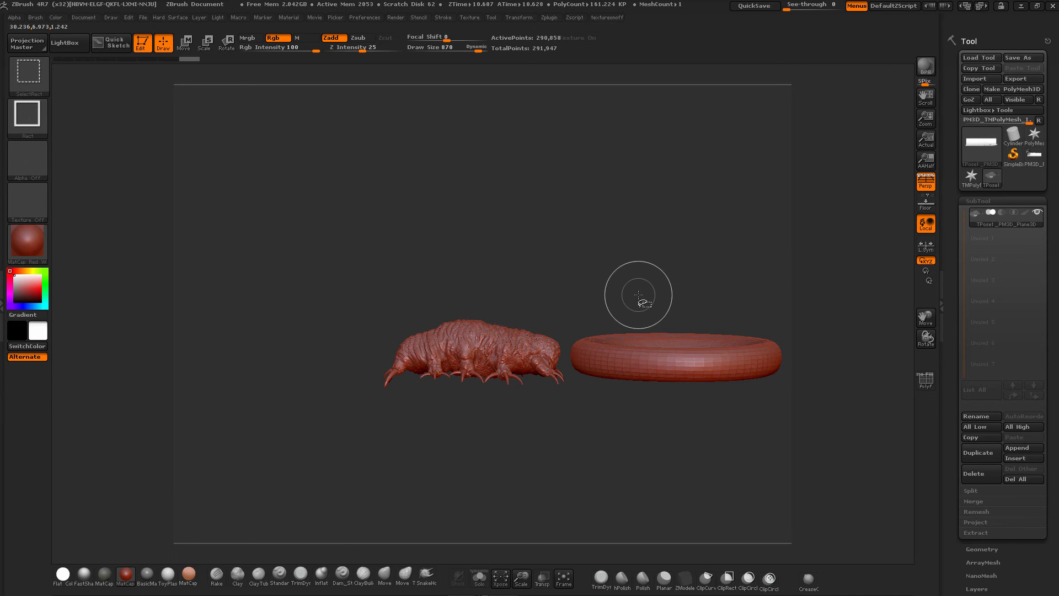
left_click(648, 357, "ctrl+alt+shift")
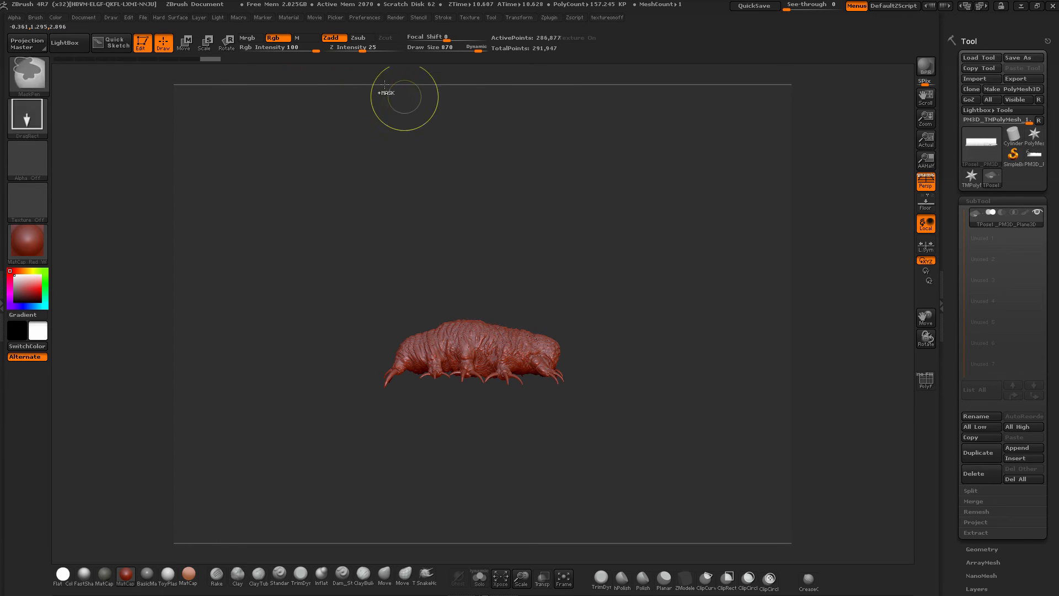
Tilt the creature upward with Transpose Rotate, pivoting around its rear claw
key("r")
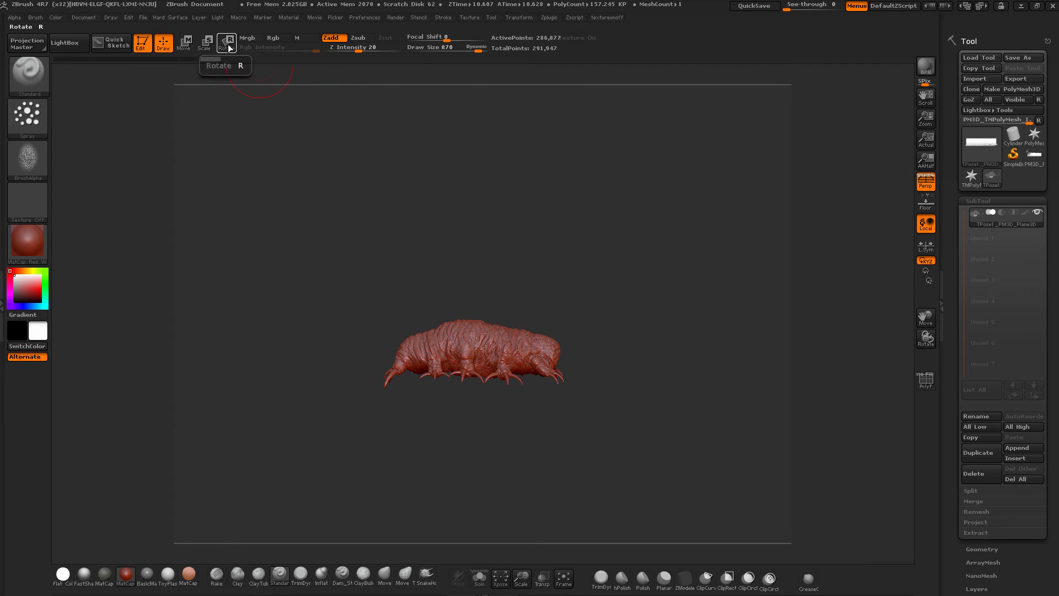
mouse_move(386, 383)
left_mouse_down()
mouse_move(612, 341)
mouse_move(566, 288)
left_mouse_up()
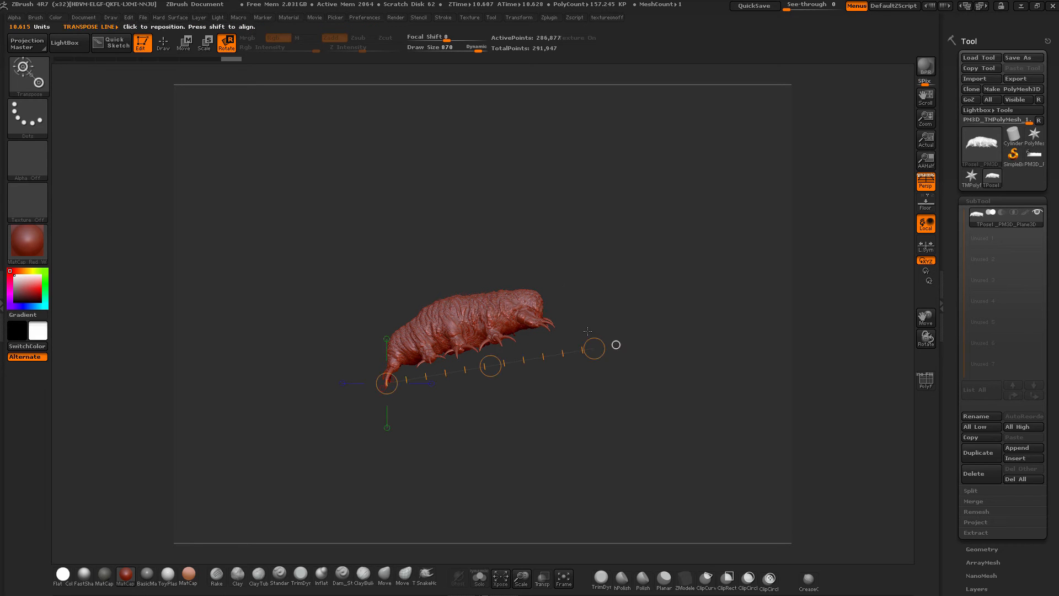
Shift the creature slightly backward and up with Transpose Move, and mask the whole creature
left_click(184, 42)
left_click_drag(489, 365, 466, 363)
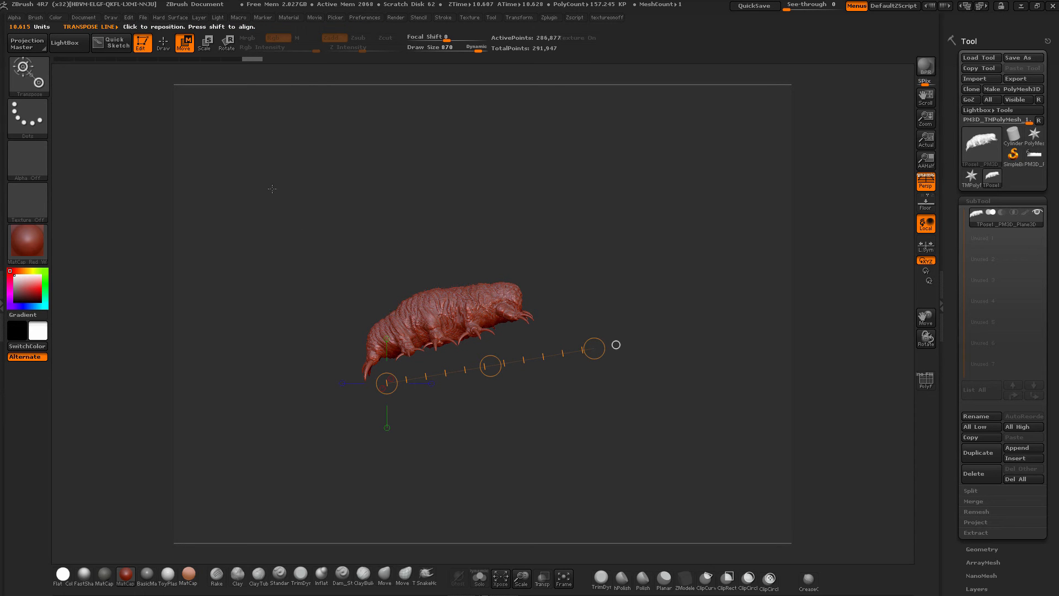
key("ctrl")
mouse_move(322, 217)
left_mouse_down("ctrl")
mouse_move(473, 366)
mouse_move(580, 433)
left_mouse_up("ctrl")
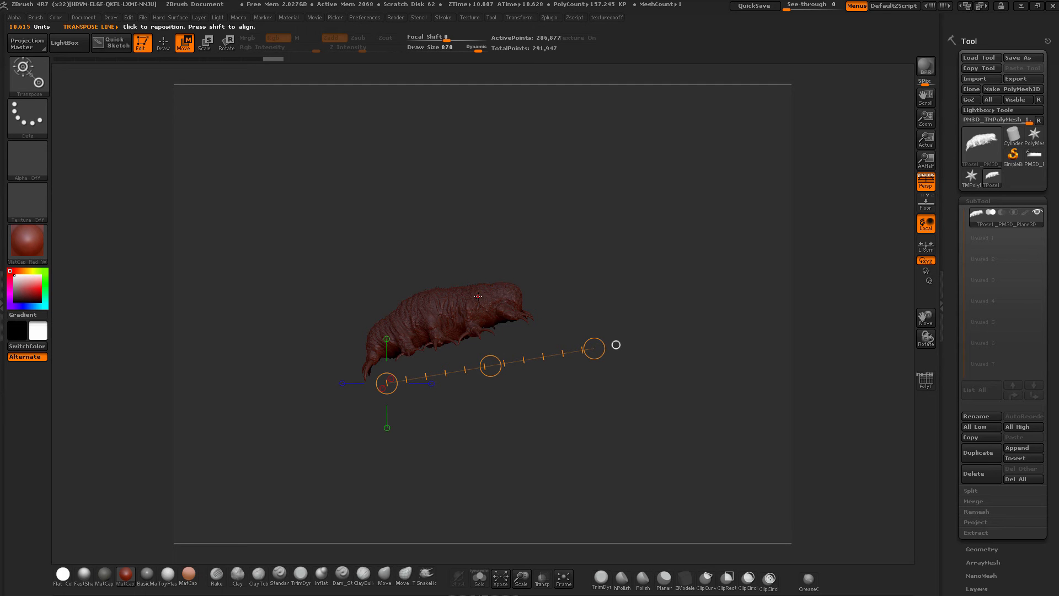
Unhide the ground and disc, and invert the mask so only the creature stays editable
key("ctrl+shift")
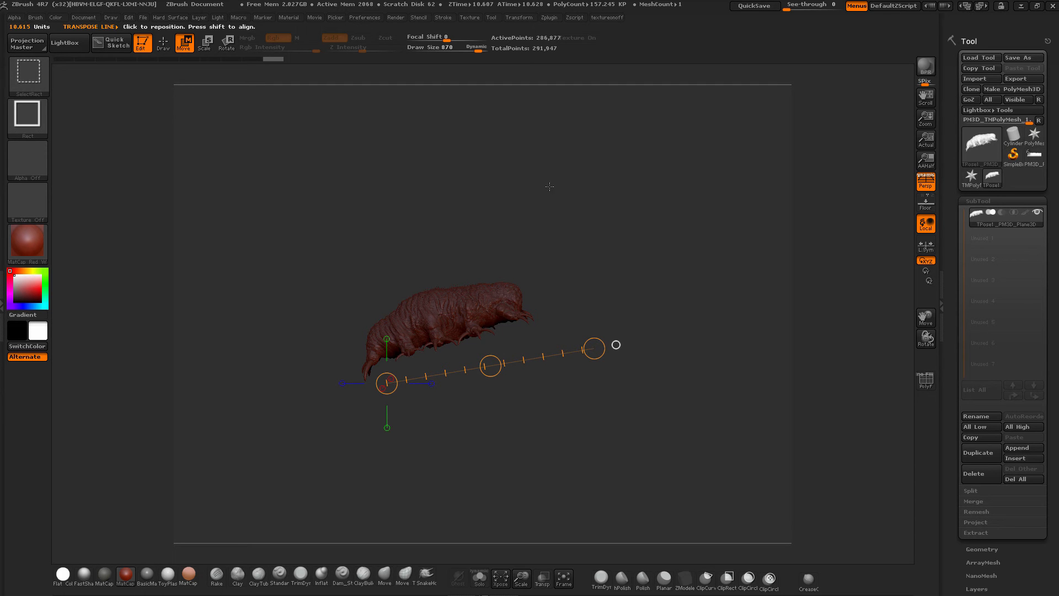
left_click(613, 113, "ctrl+shift")
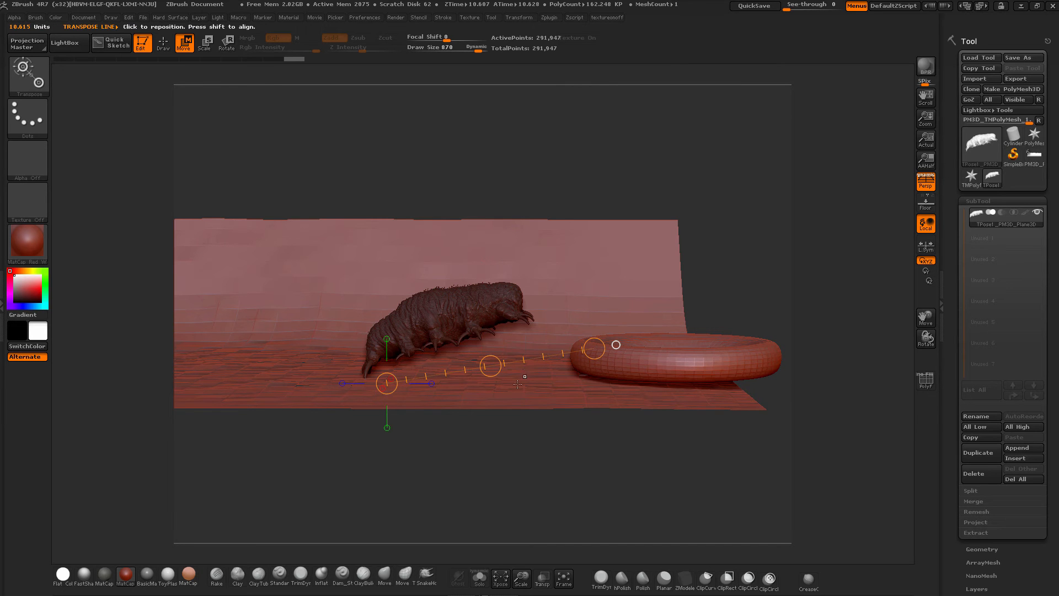
key("ctrl")
key("ctrl")
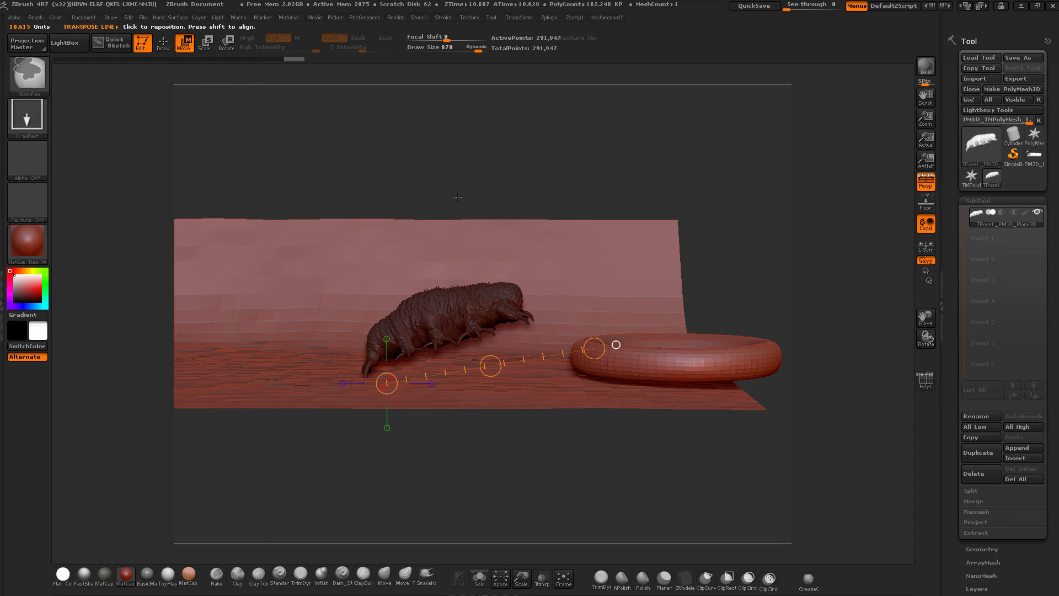
left_click(523, 153, "ctrl")
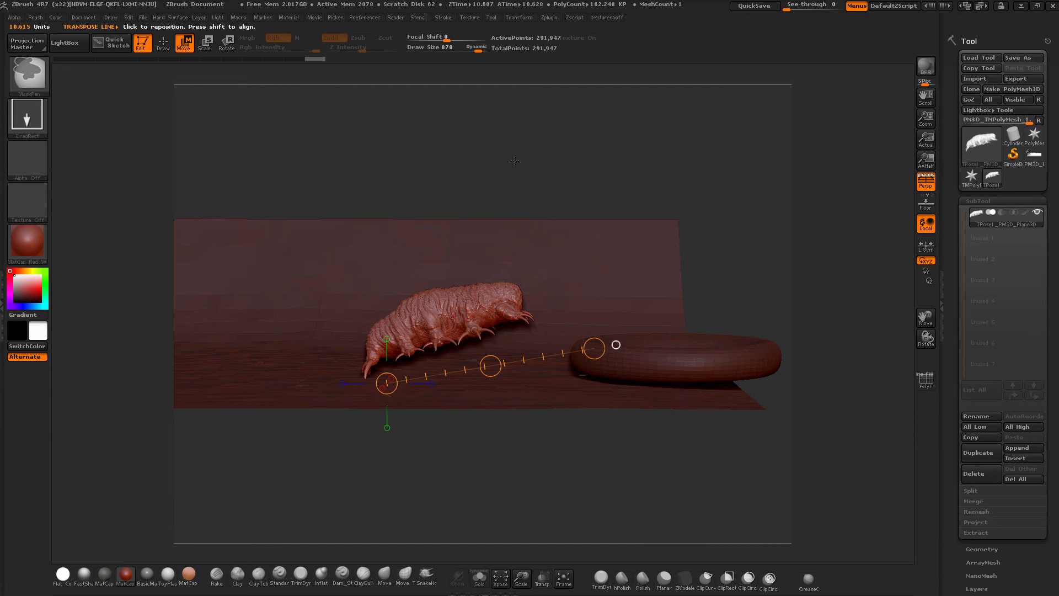
Move the creature farther from the disc and rotate its front end higher, pivoting around its rear claw
left_click_drag(490, 365, 457, 372)
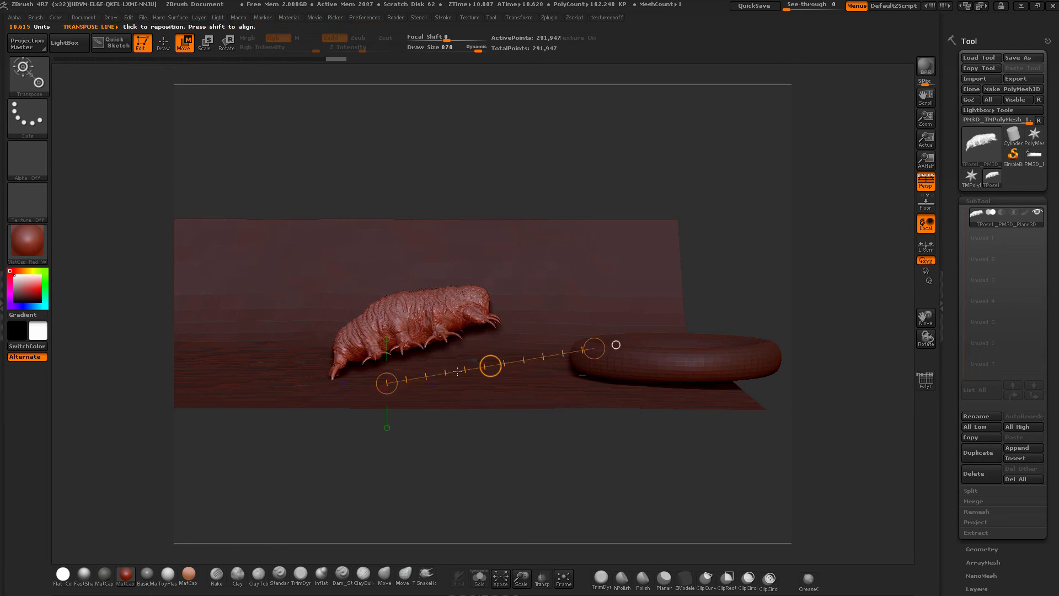
mouse_move(337, 375)
left_mouse_down()
mouse_move(553, 314)
mouse_move(500, 175)
mouse_move(473, 181)
left_mouse_up()
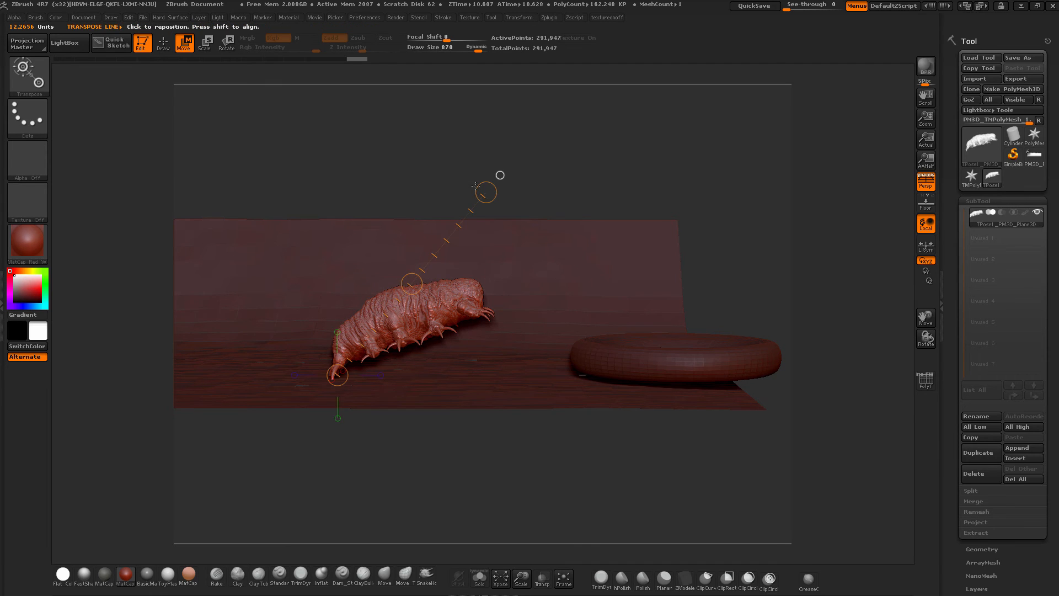
key("ctrl+z")
left_click(230, 45)
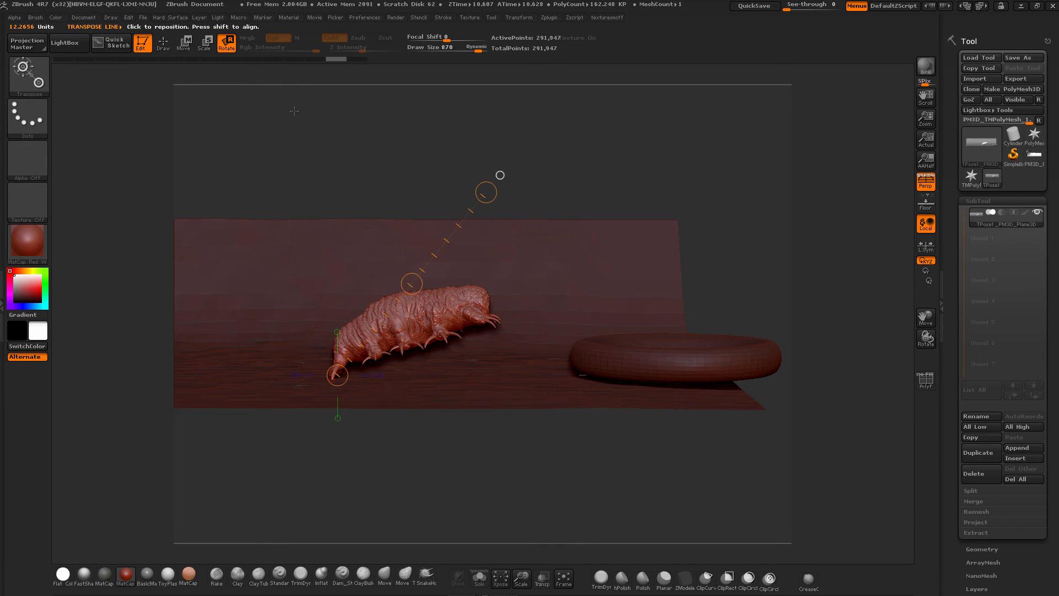
left_click_drag(483, 188, 469, 186)
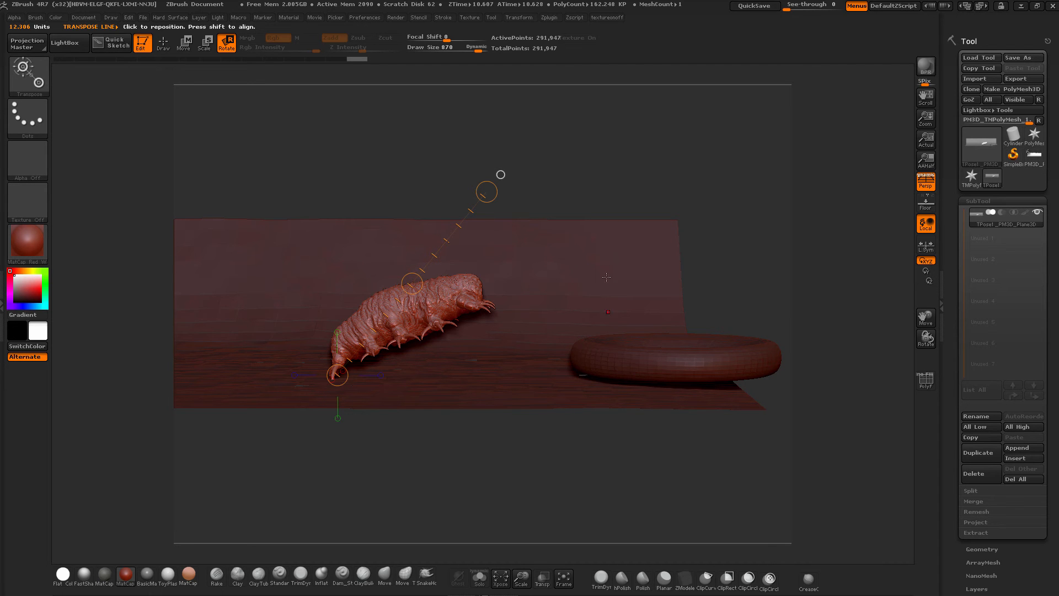
Clear the mask and mask everything except the disc-shaped cell
key("ctrl")
left_click_drag(577, 148, 605, 182, "ctrl")
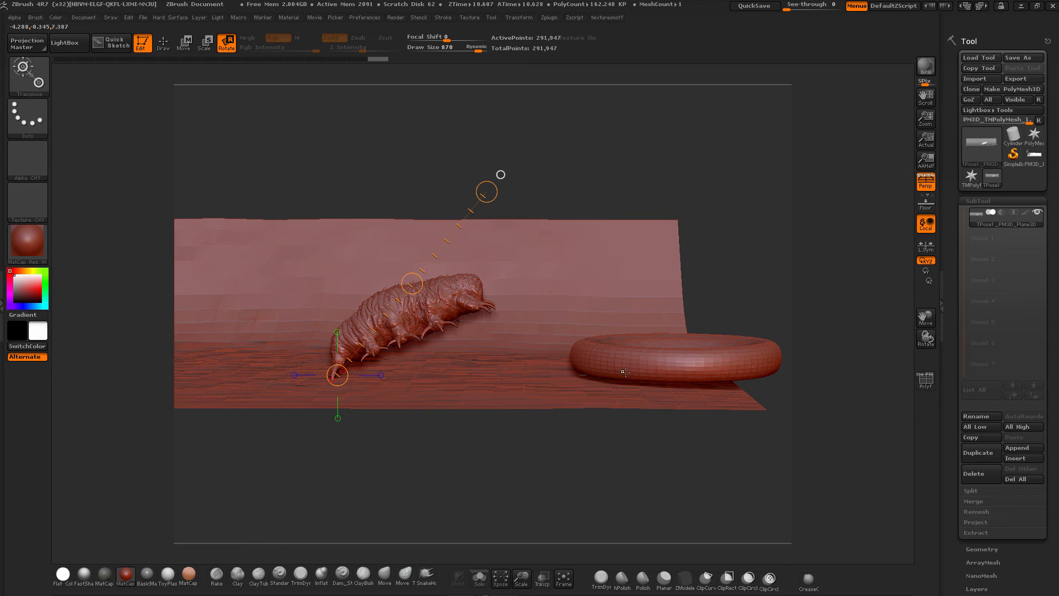
left_click(637, 361, "ctrl")
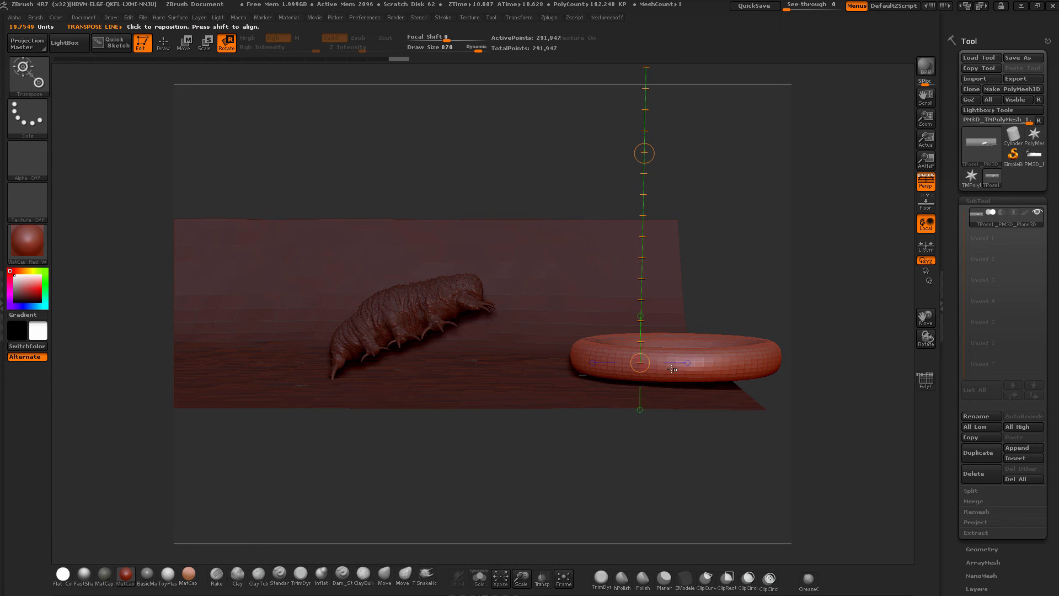
key("ctrl")
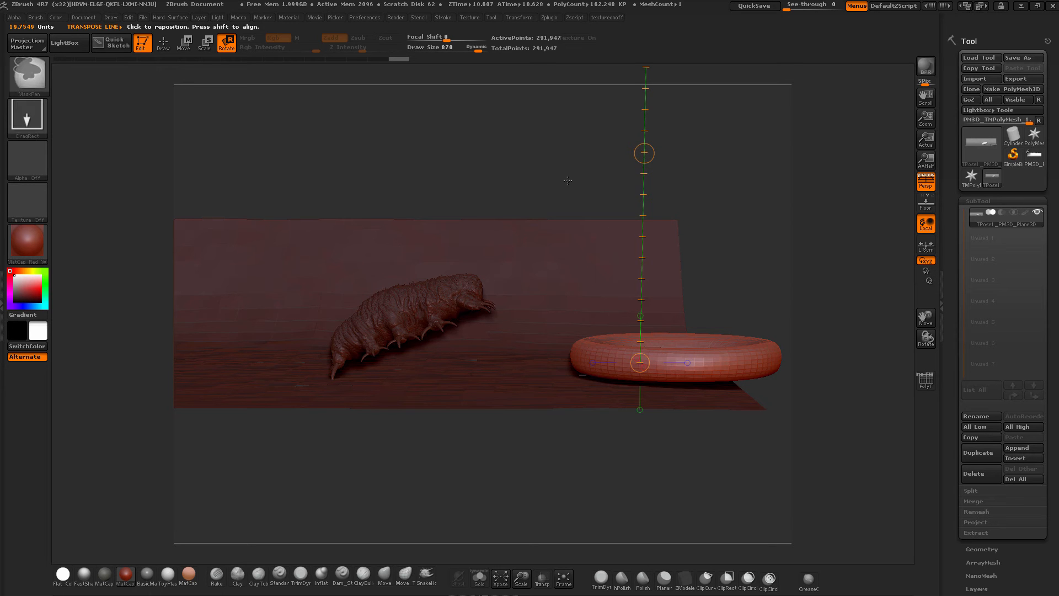
left_click(558, 155, "ctrl")
left_click_drag(557, 163, 579, 202, "ctrl")
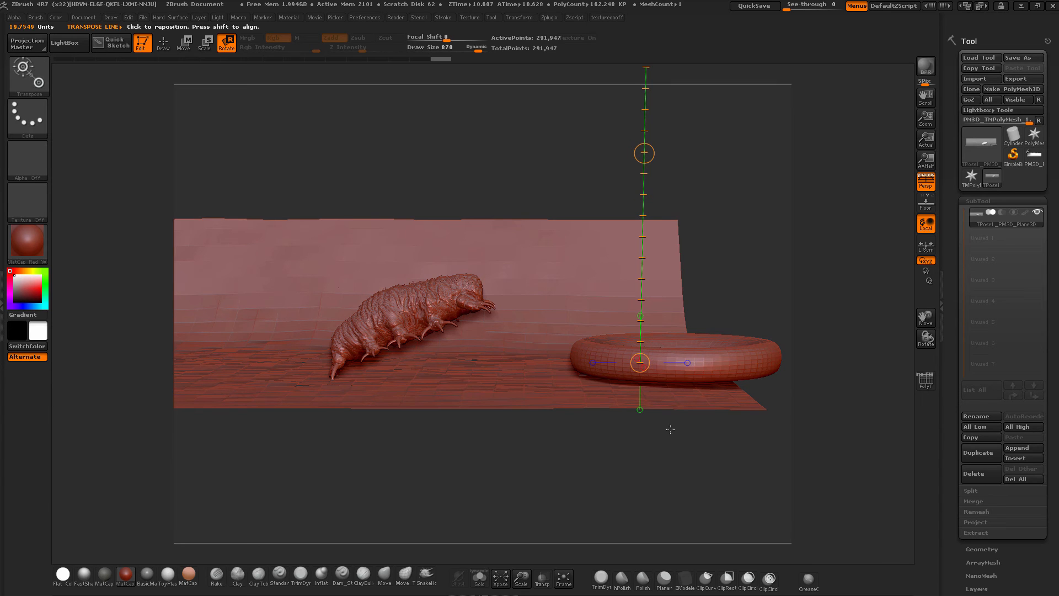
key("ctrl")
left_click(744, 357, "ctrl")
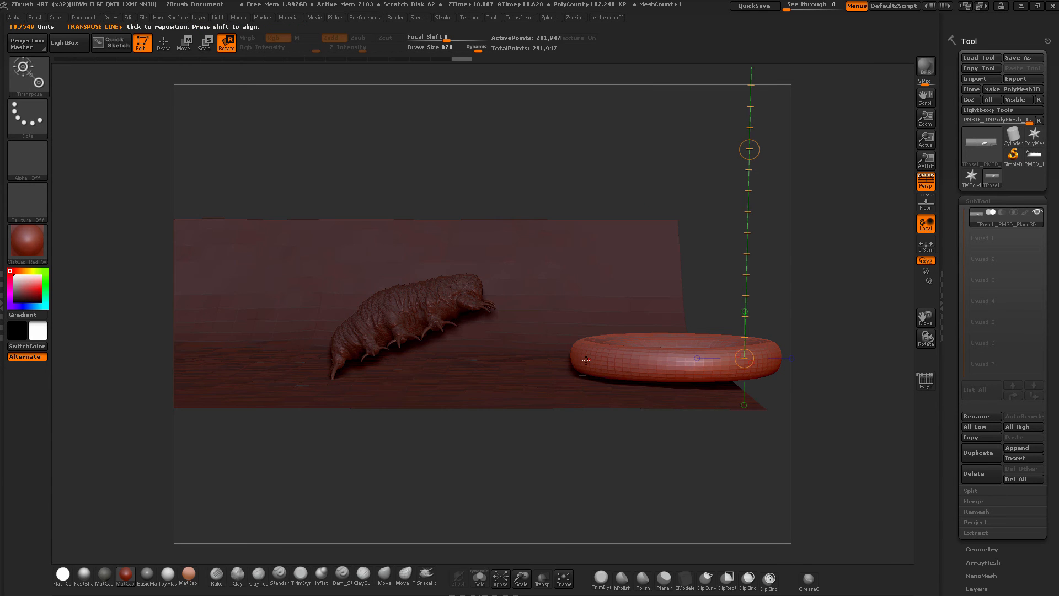
Tilt the disc-shaped cell up off the ground with Transpose Rotate, adjusting its angle along several transpose lines
left_click_drag(599, 368, 760, 292)
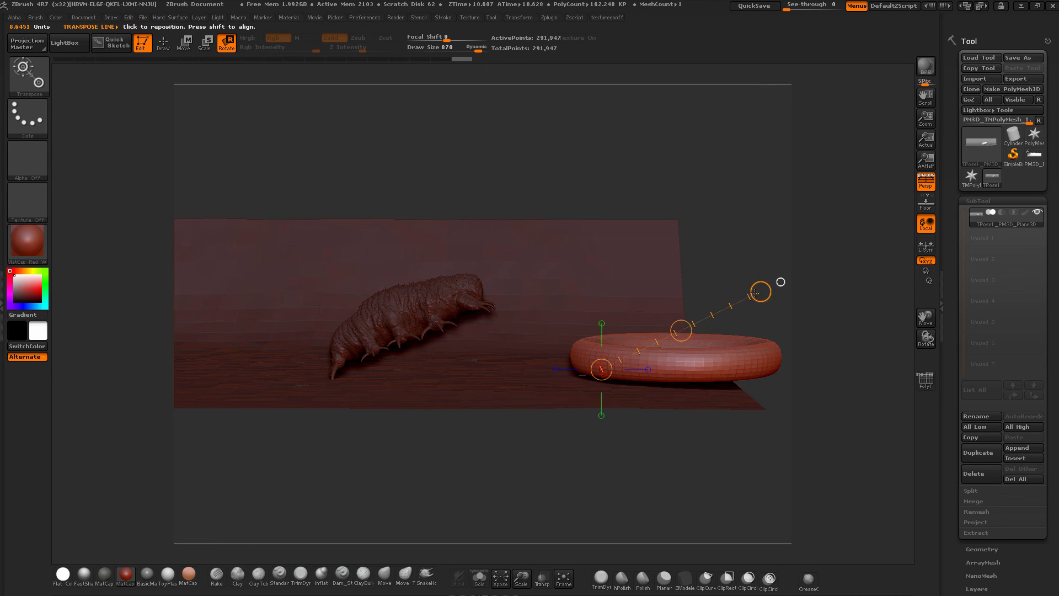
mouse_move(681, 330)
left_mouse_down()
mouse_move(738, 262)
mouse_move(708, 211)
mouse_move(711, 260)
left_mouse_up()
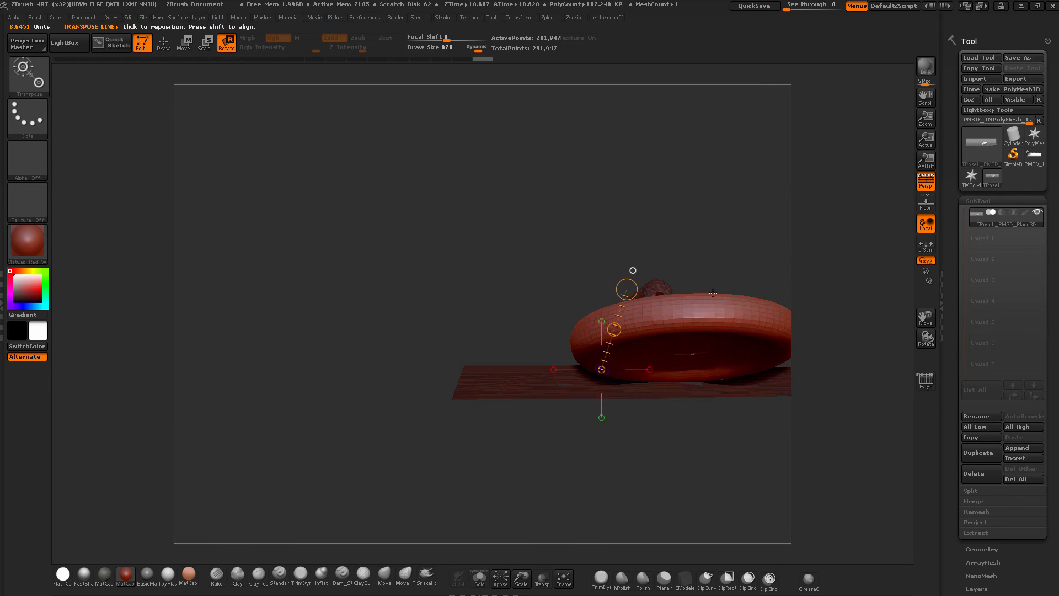
mouse_move(693, 307)
left_mouse_down()
mouse_move(478, 314)
mouse_move(521, 279)
mouse_move(489, 330)
mouse_move(521, 396)
left_mouse_up()
mouse_move(526, 462)
left_mouse_down()
mouse_move(607, 482)
mouse_move(784, 448)
mouse_move(532, 470)
left_mouse_up()
left_click_drag(505, 367, 742, 246)
left_click_drag(665, 519, 709, 518)
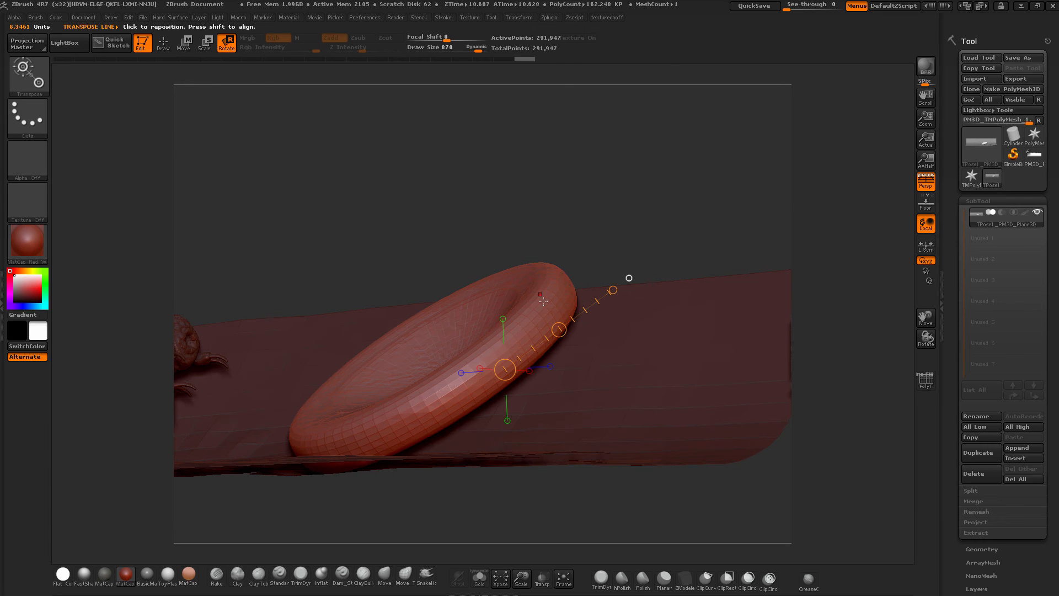
left_click_drag(544, 510, 523, 453, "shift")
left_click_drag(629, 406, 804, 317, "alt")
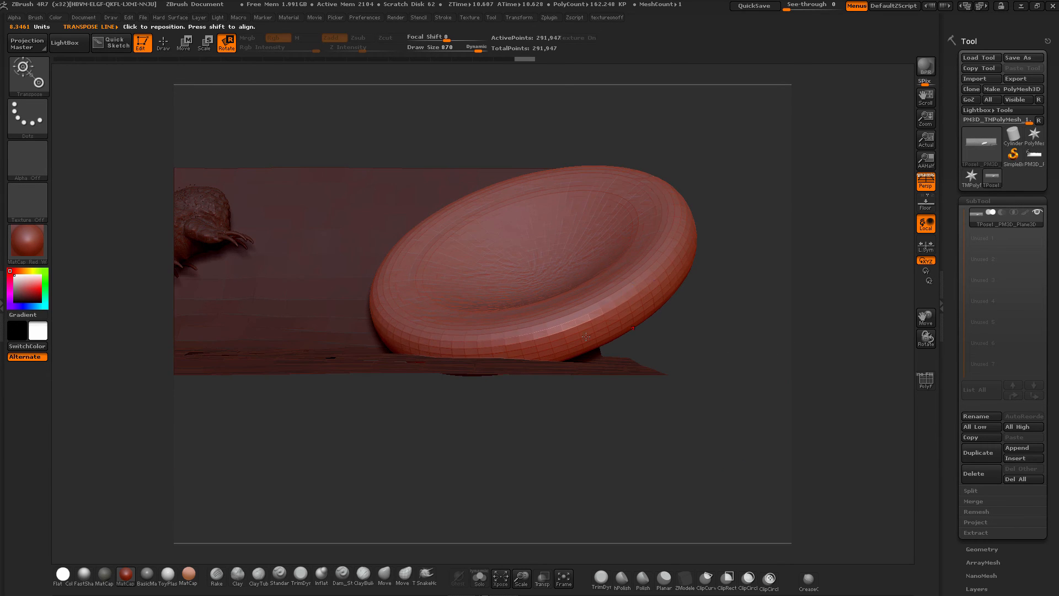
mouse_move(379, 335)
left_mouse_down("alt")
mouse_move(515, 326)
mouse_move(449, 322)
mouse_move(419, 271)
mouse_move(535, 242)
mouse_move(745, 240)
mouse_move(767, 314)
mouse_move(725, 392)
left_mouse_up("alt")
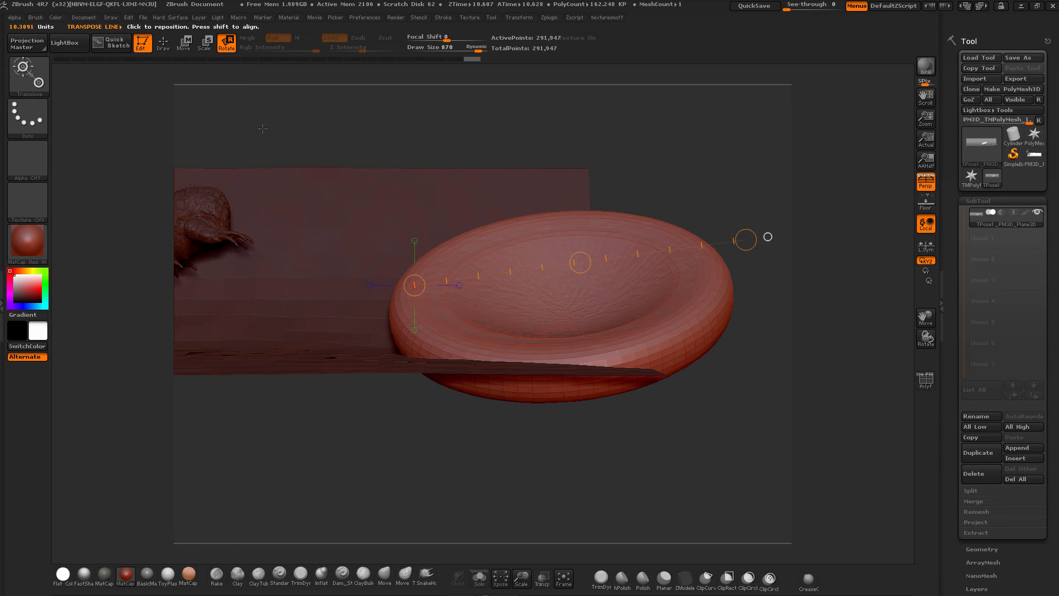
Move the disc-shaped cell against the creature's front claws, aligning it from the front and from above
left_click(183, 42)
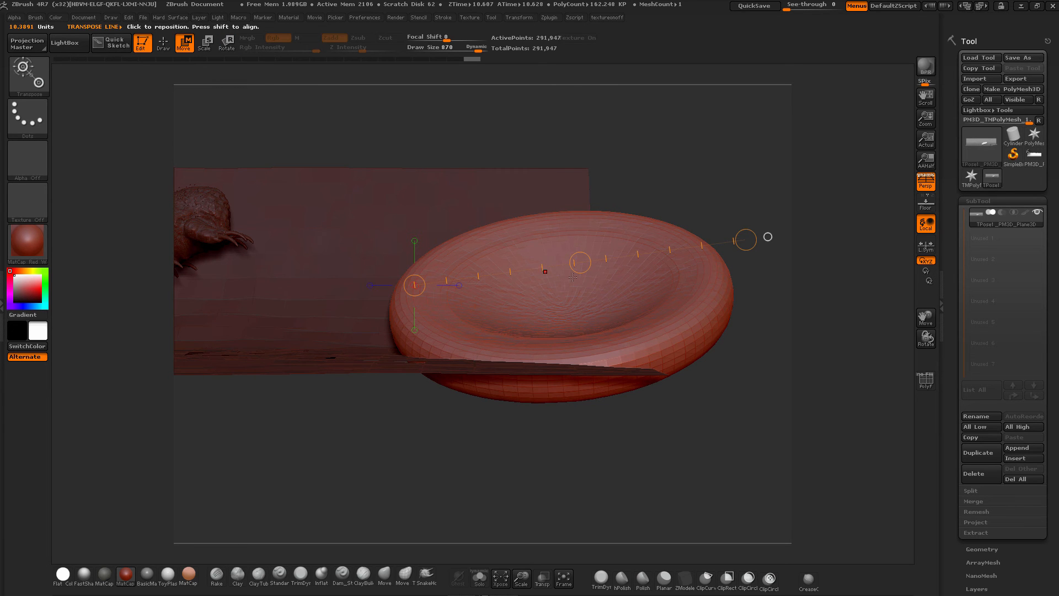
left_click_drag(577, 258, 415, 179)
left_click_drag(674, 202, 821, 374, "shift")
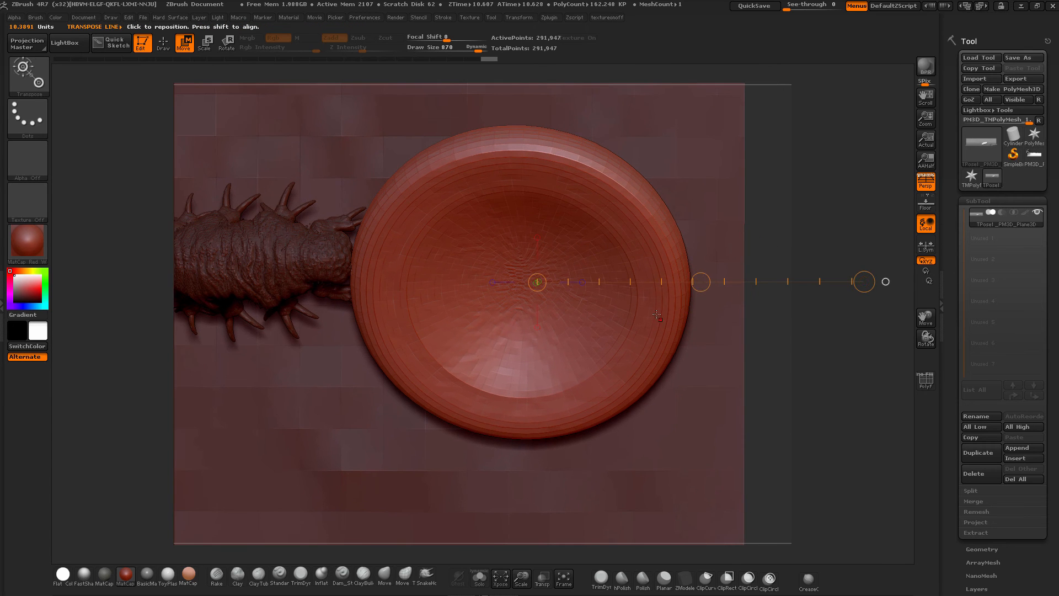
left_click_drag(700, 282, 705, 244)
left_click_drag(770, 499, 740, 469)
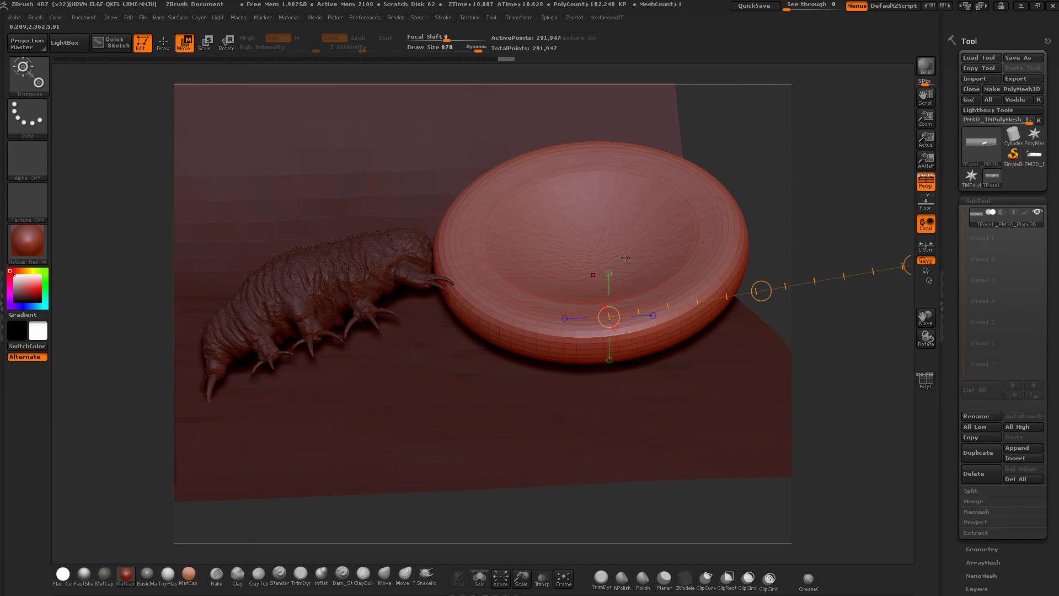
left_click_drag(731, 171, 662, 168)
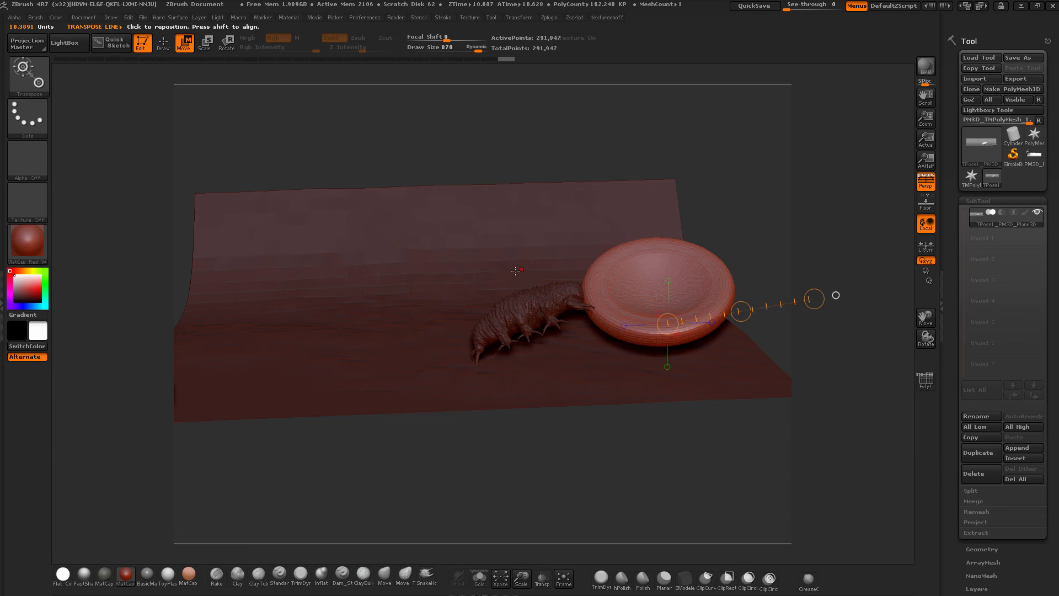
Mask the ground and backdrop, leaving the creature and disc unmasked
left_click(498, 234, "ctrl")
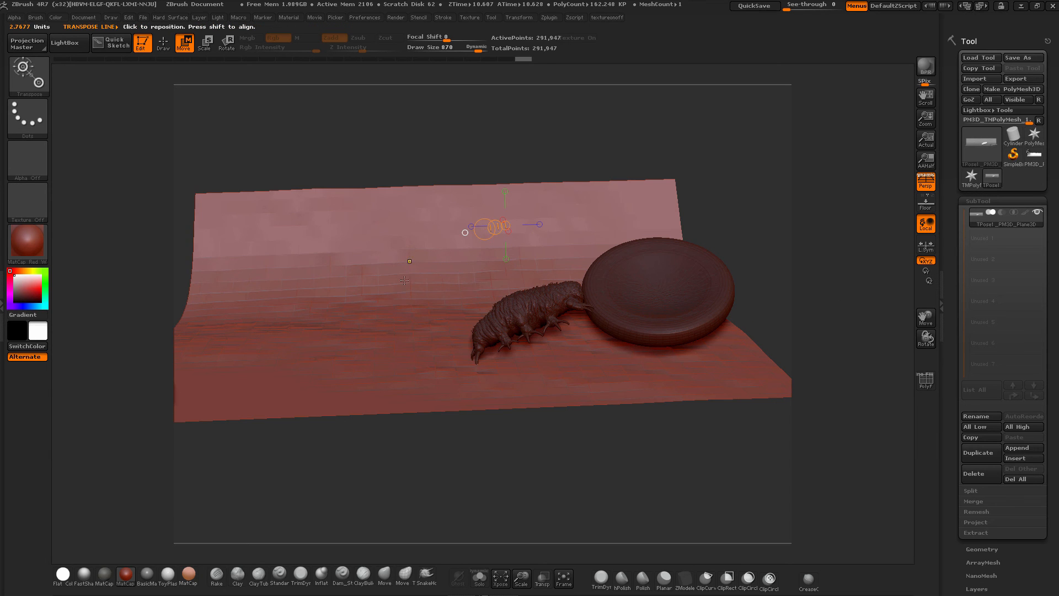
key("ctrl")
left_click(444, 125, "ctrl")
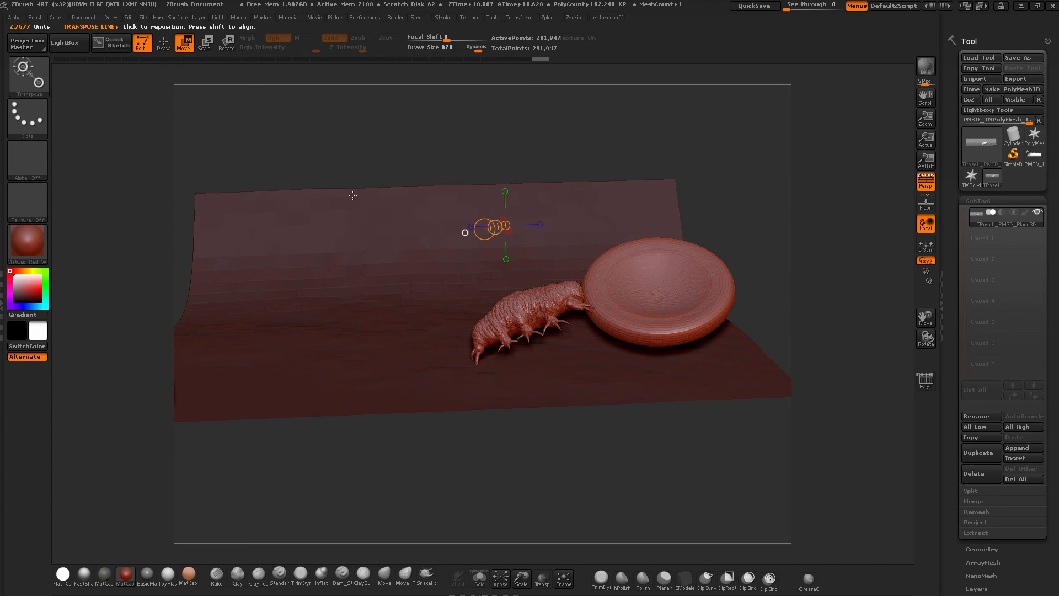
Scale the creature and disc down together along a transpose line running from the creature past the disc
left_click_drag(565, 461, 560, 438)
left_click_drag(464, 237, 766, 180)
left_click_drag(602, 214, 560, 207)
left_click_drag(464, 237, 746, 184)
left_click(205, 43)
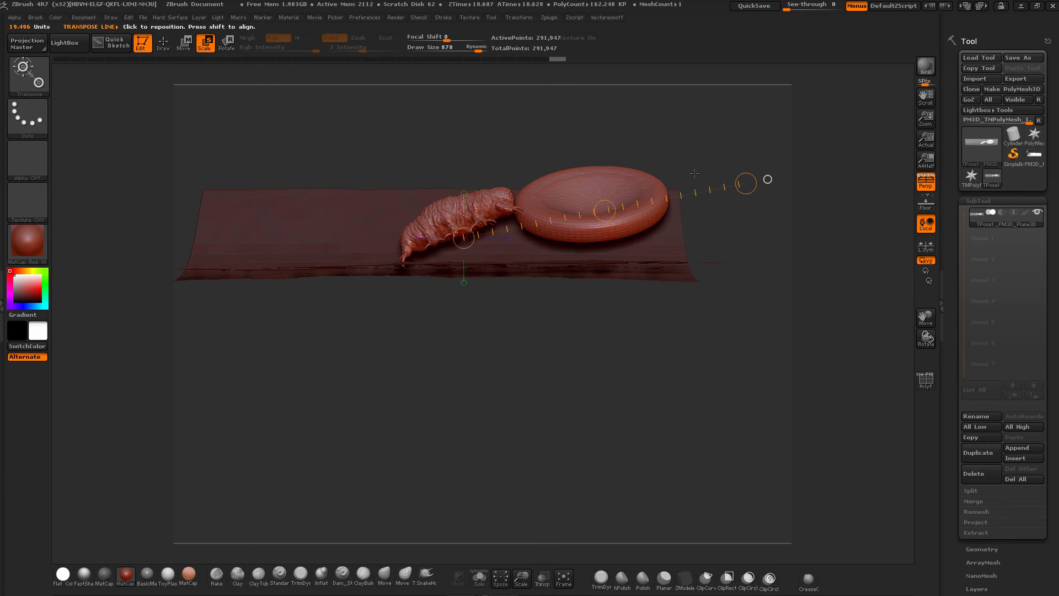
left_click_drag(746, 184, 680, 194)
left_click_drag(745, 183, 464, 216)
left_click_drag(746, 183, 412, 231)
Lower the creature and disc together onto the ground with Transpose Move
left_click(183, 42)
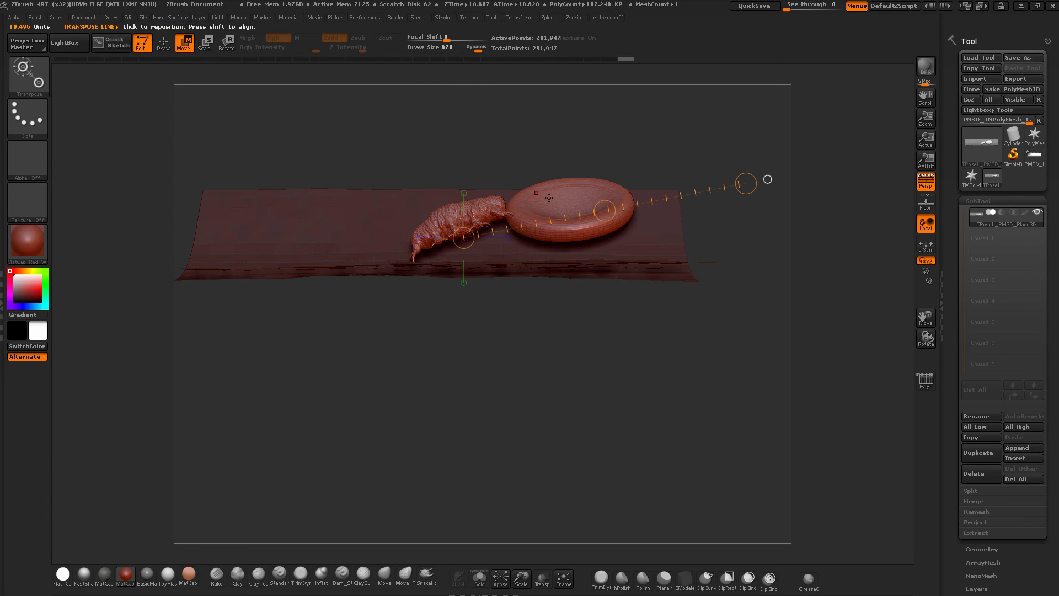
left_click_drag(604, 211, 613, 218)
left_click_drag(581, 308, 807, 453)
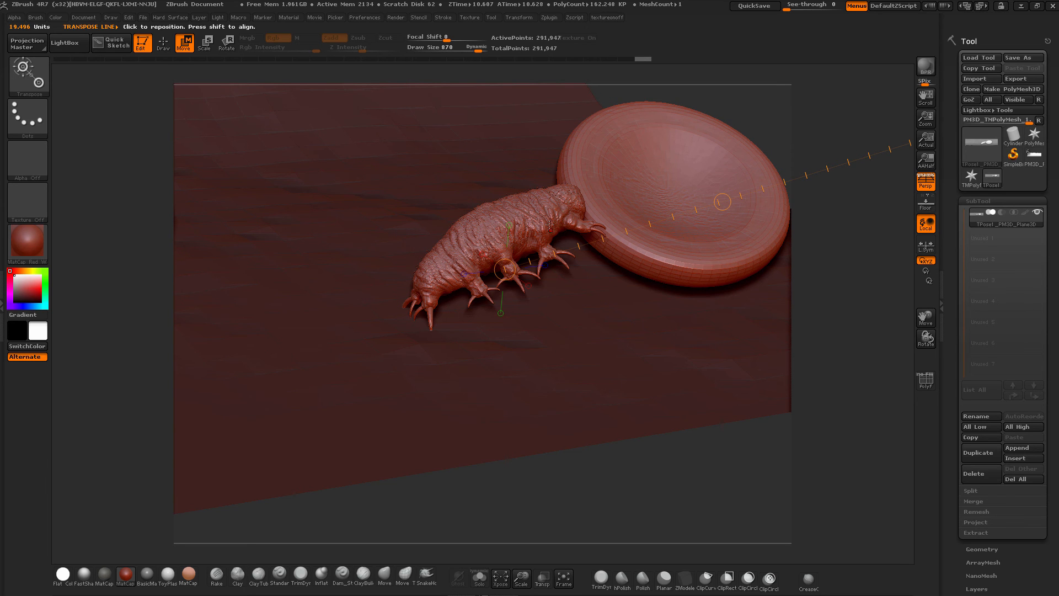
left_click_drag(665, 454, 655, 460)
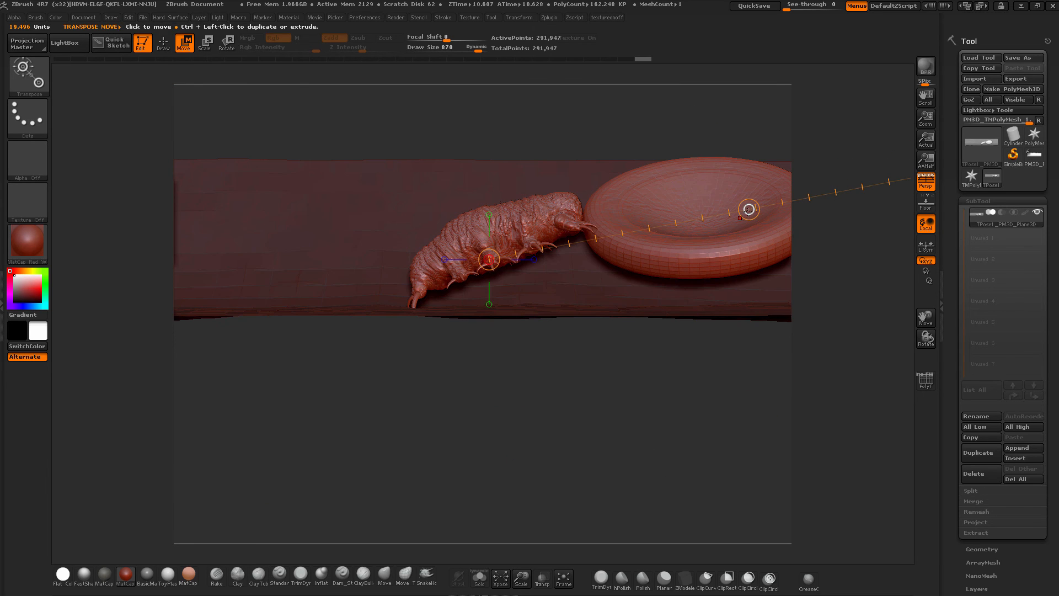
left_click_drag(749, 210, 747, 222)
Turn the creature and disc together to a diagonal heading on the ground, working from a top view
left_click_drag(516, 337, 585, 460)
left_click_drag(591, 413, 786, 425)
left_click_drag(814, 359, 833, 393)
mouse_move(839, 332)
left_mouse_down("shift")
mouse_move(844, 408)
mouse_move(781, 399)
mouse_move(728, 342)
left_mouse_up("shift")
mouse_move(549, 286)
left_mouse_down()
mouse_move(778, 285)
mouse_move(742, 204)
left_mouse_up()
left_click(227, 41)
Move the creature and disc together toward the front of the ground plane, adjusting their placement from above
left_click(184, 42)
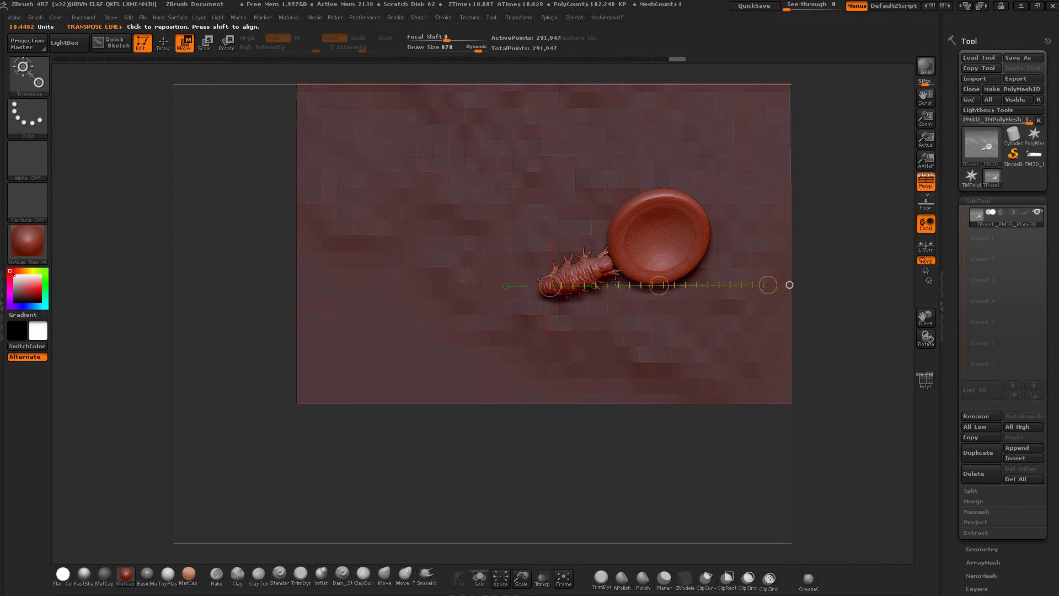
left_click_drag(663, 285, 725, 363)
left_click_drag(738, 457, 789, 328)
left_click_drag(616, 512, 539, 530, "alt")
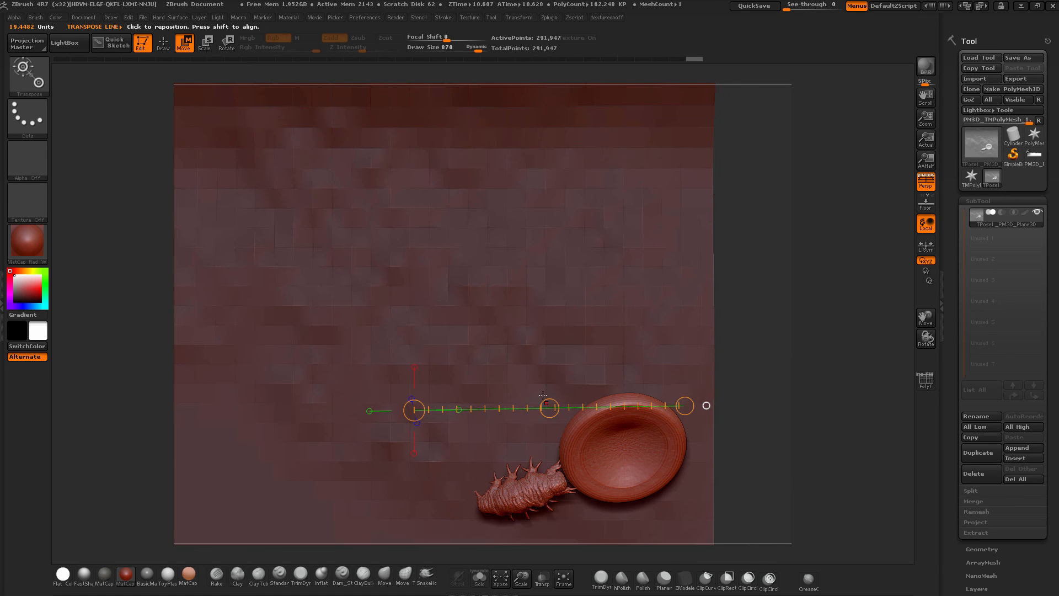
left_click_drag(550, 408, 510, 313)
Mask the creature and disc, leaving the ground and backdrop unmasked, and view the scene from above
left_click_drag(734, 425, 849, 353)
left_click_drag(849, 353, 860, 331, "alt")
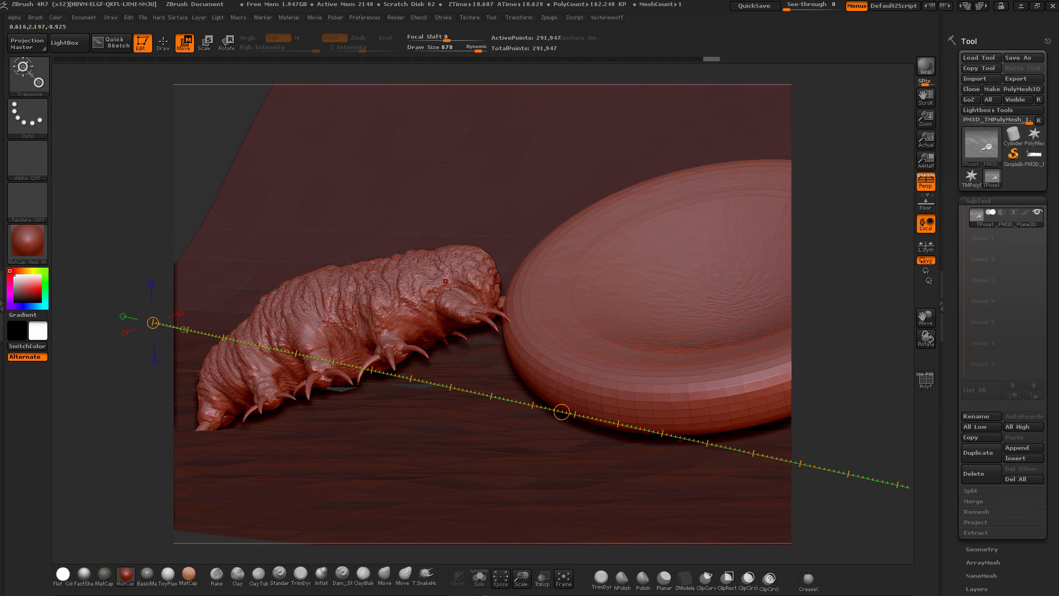
left_click(854, 281)
left_click_drag(854, 281, 626, 331, "alt")
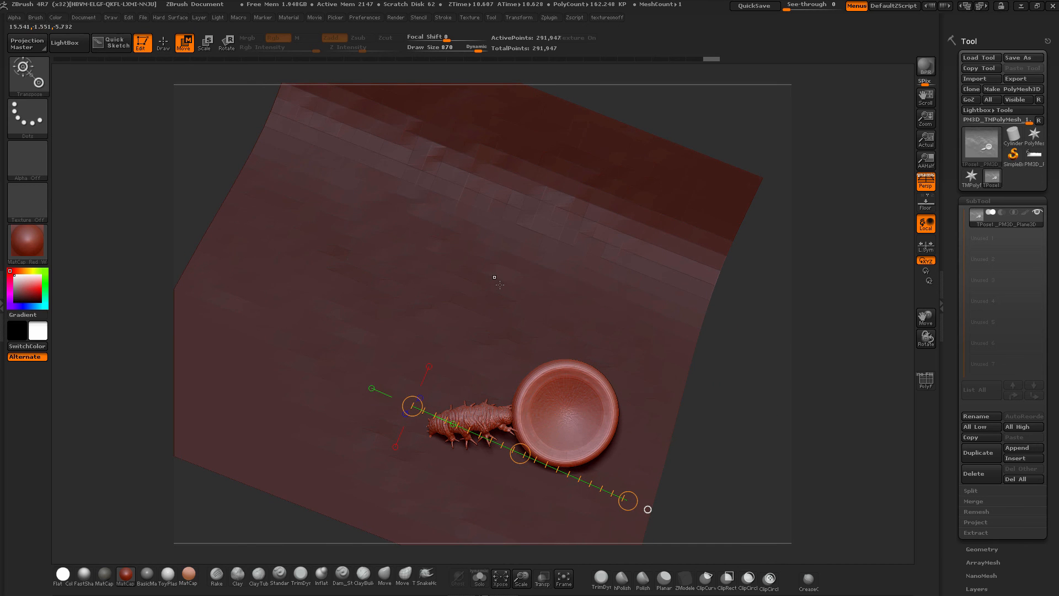
left_click(500, 284, "ctrl")
left_click_drag(732, 321, 729, 346, "shift")
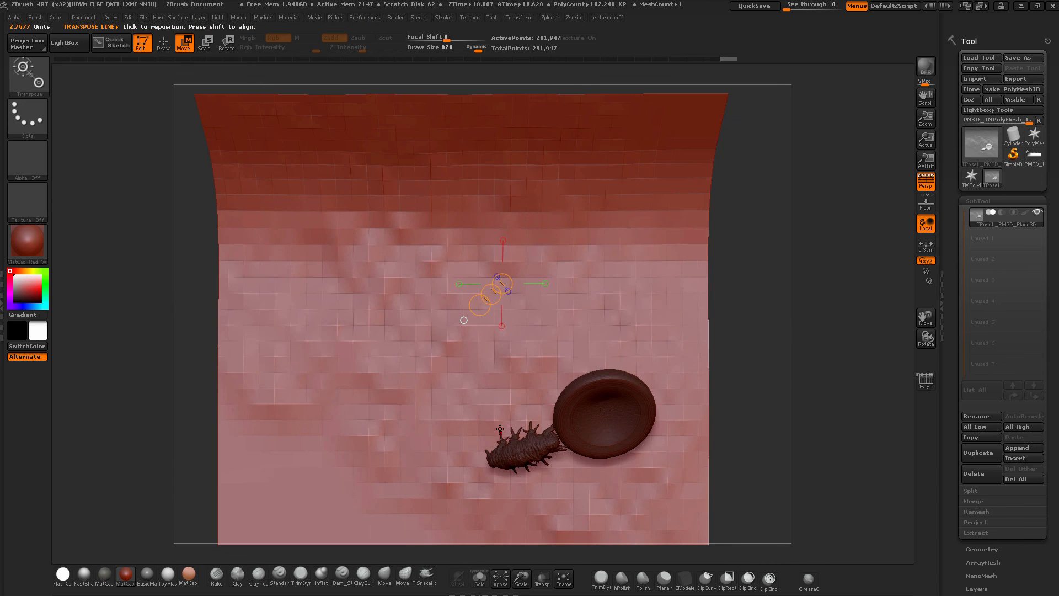
Draw a Transpose Rotate action line from the creature and check how the creature and disc sit on the ground from low angles
key("r")
mouse_move(495, 449)
left_mouse_down()
mouse_move(490, 255)
mouse_move(395, 276)
left_mouse_up()
left_click_drag(673, 326, 799, 364)
left_click_drag(746, 405, 875, 412, "alt")
right_click_drag(875, 412, 889, 418)
right_click_drag(678, 339, 942, 416)
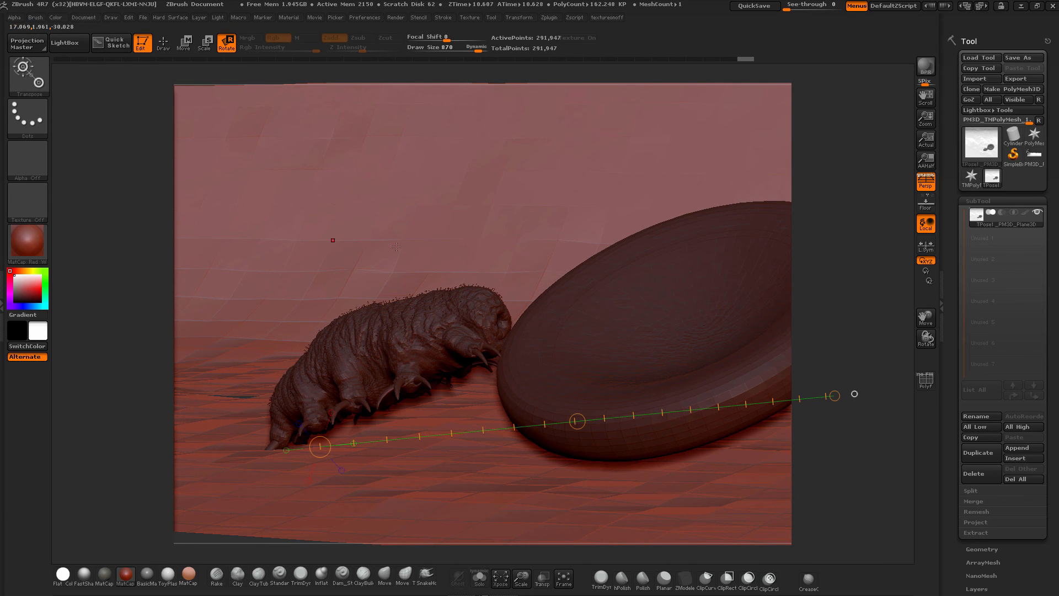
left_click_drag(810, 262, 731, 216)
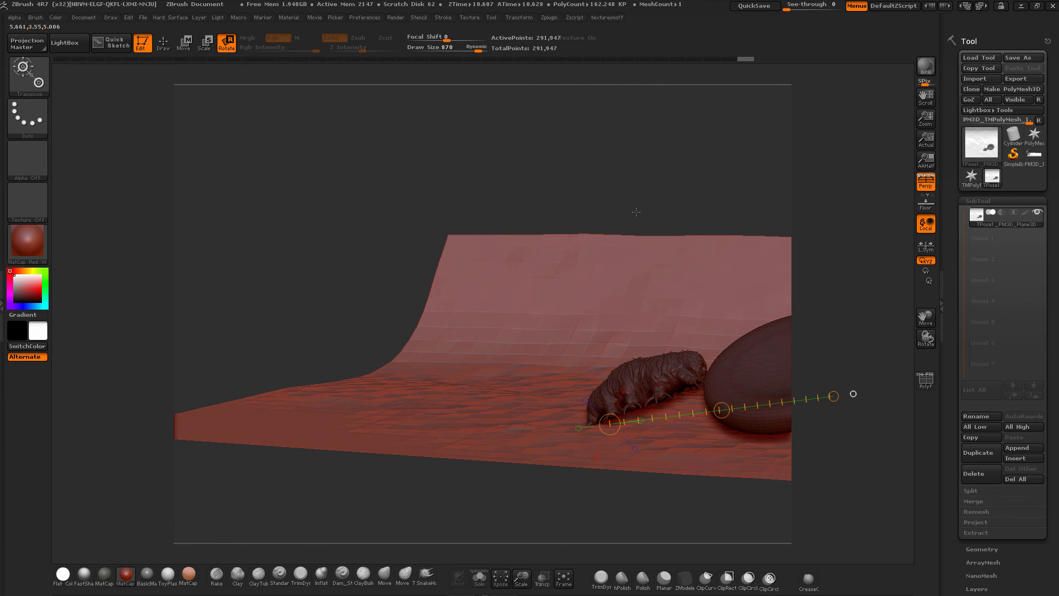
Clear the mask, return to Draw mode and transfer the pose to the original subtools with Transpose Master's TPose>SubT
key("ctrl")
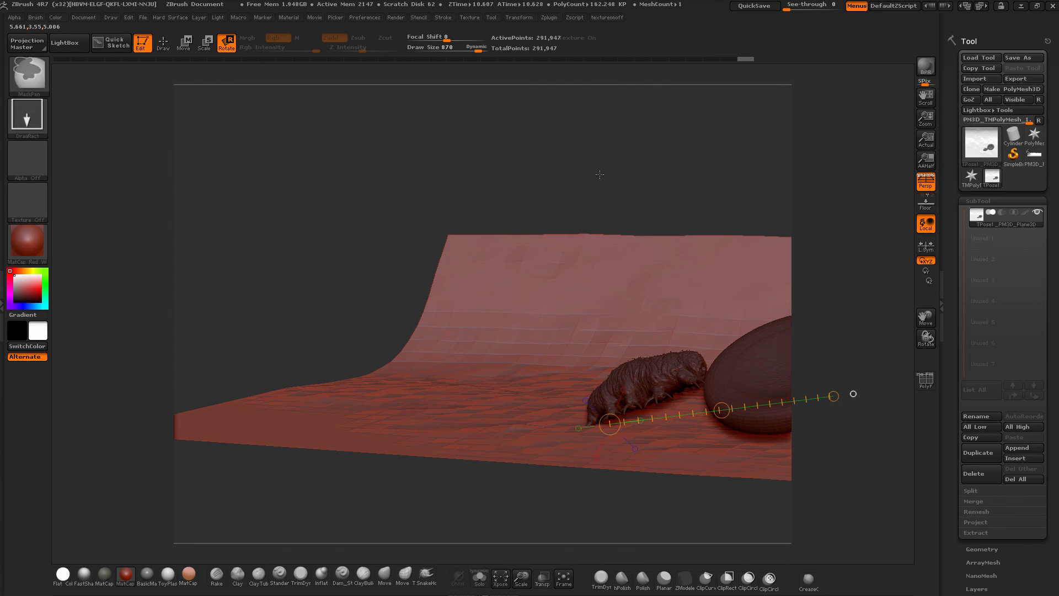
left_click(590, 146, "ctrl")
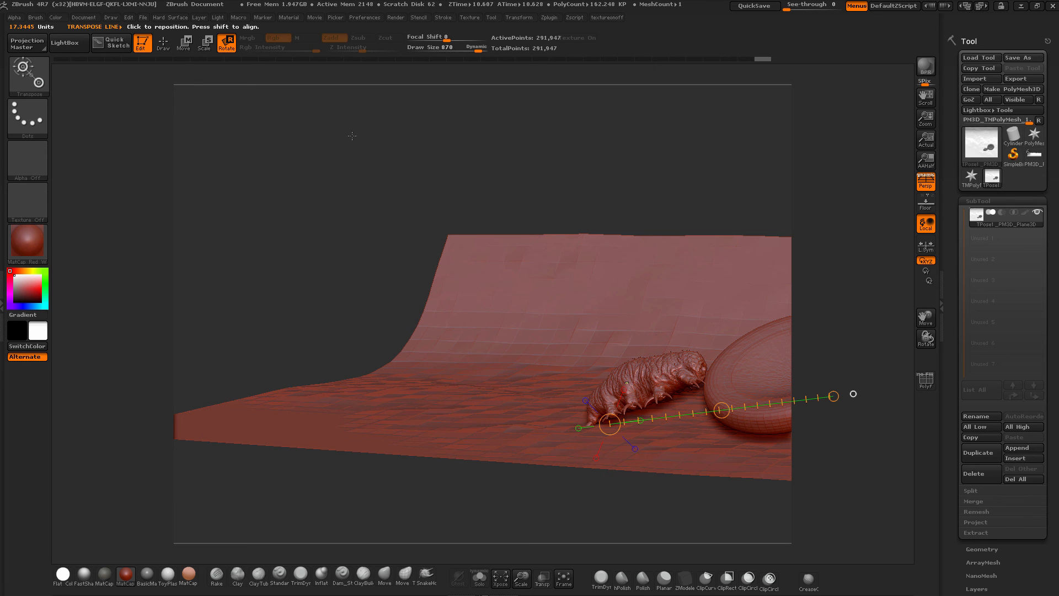
left_click(163, 42)
mouse_move(591, 177)
left_mouse_down()
mouse_move(482, 160)
mouse_move(512, 65)
left_mouse_up()
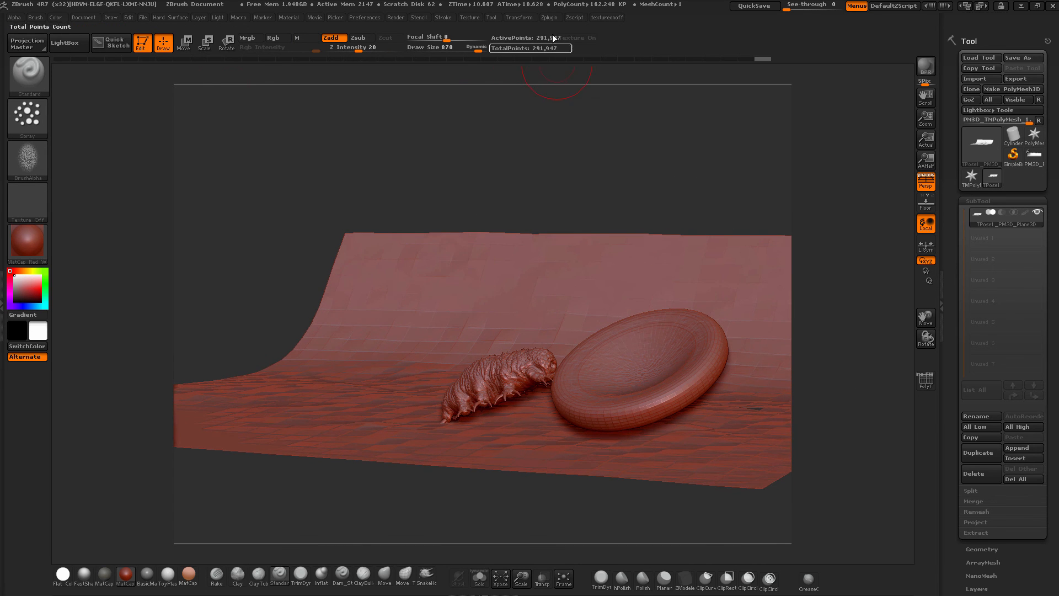
left_click(549, 18)
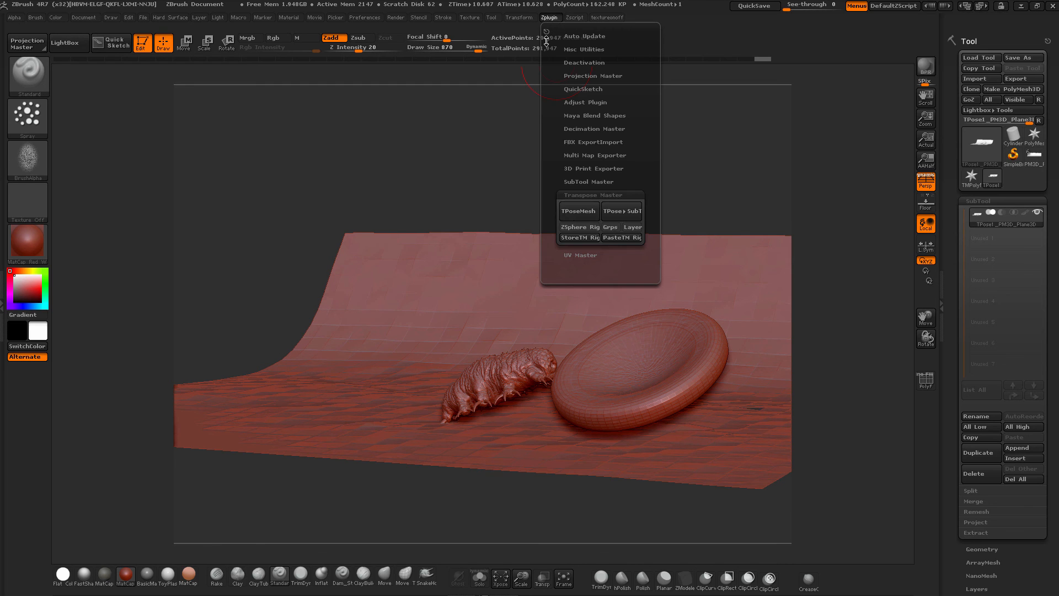
left_click(616, 213)
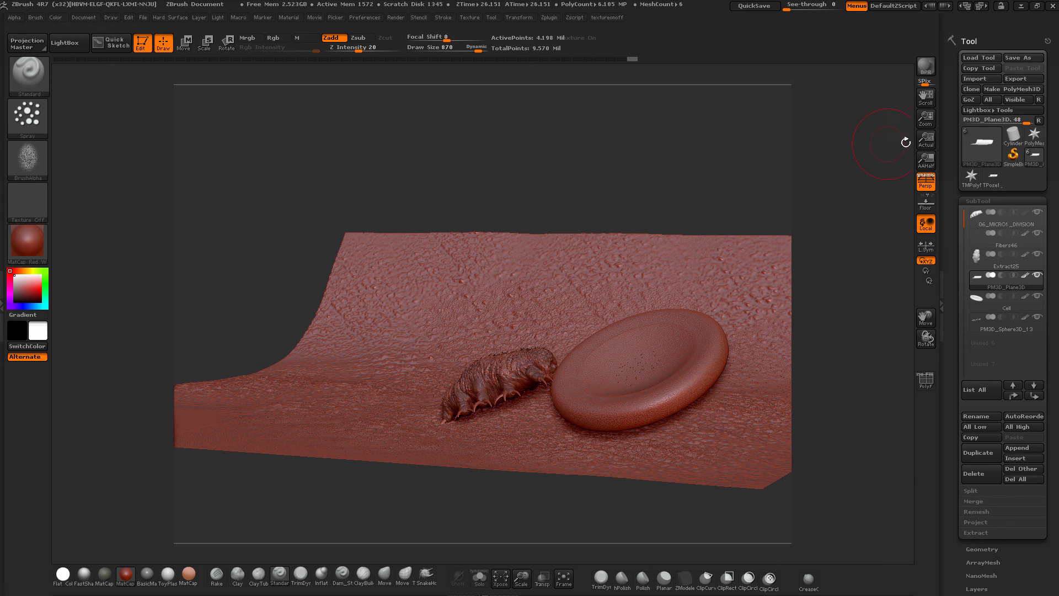
Save the posed tool in the ZBRUSHSTAGES folder as a new ZTool file named 07_MICRO1_pose01
left_click(1014, 58)
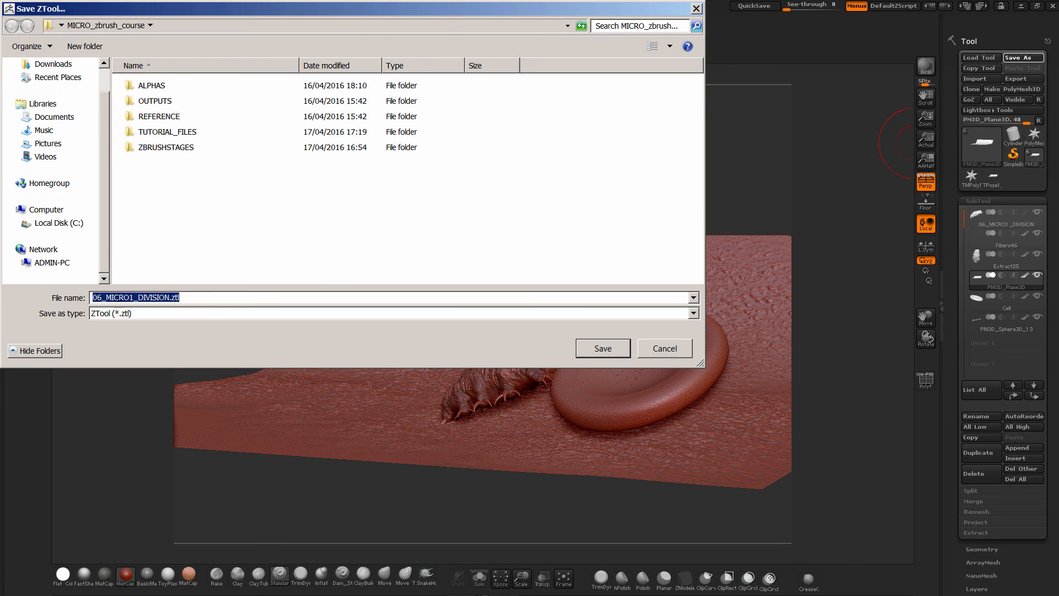
left_click(119, 298)
double_click(173, 148)
double_click(105, 297)
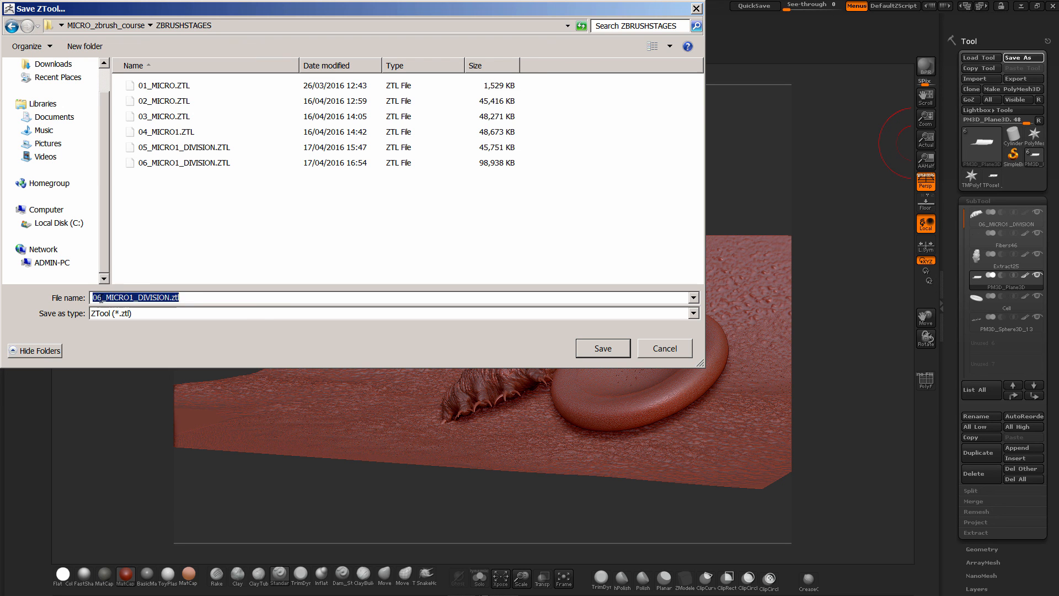
left_click(98, 298)
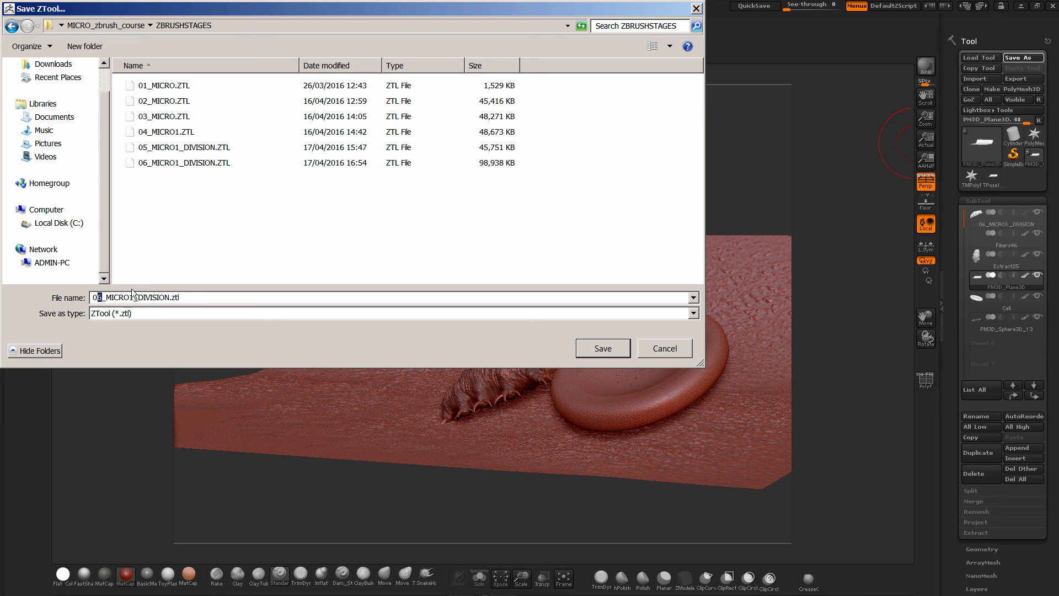
type("7")
left_click_drag(168, 297, 141, 296)
key("BackSpace")
key("BackSpace")
type("pose01")
left_click(603, 348)
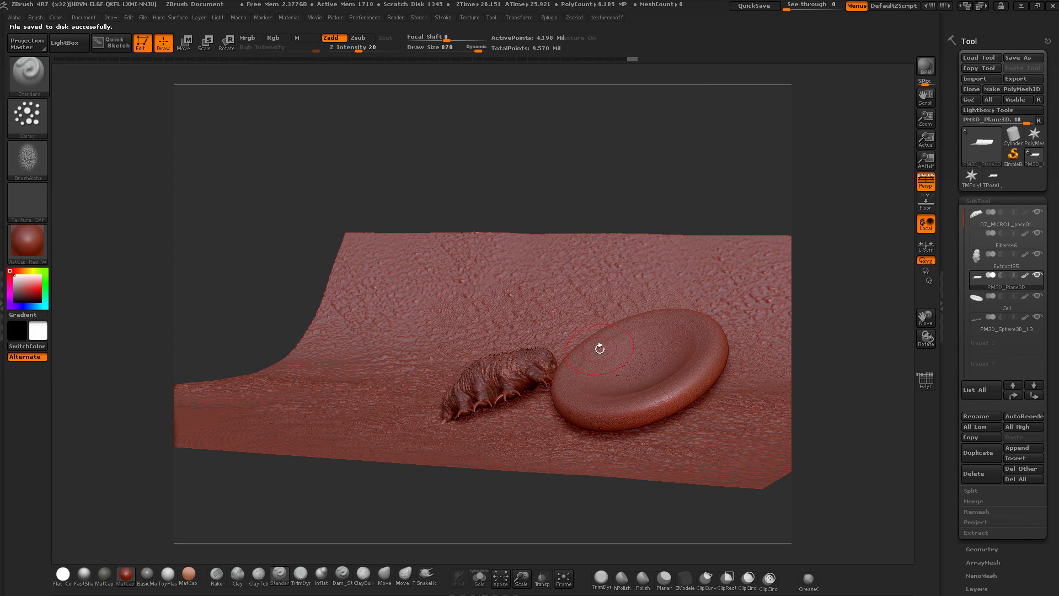